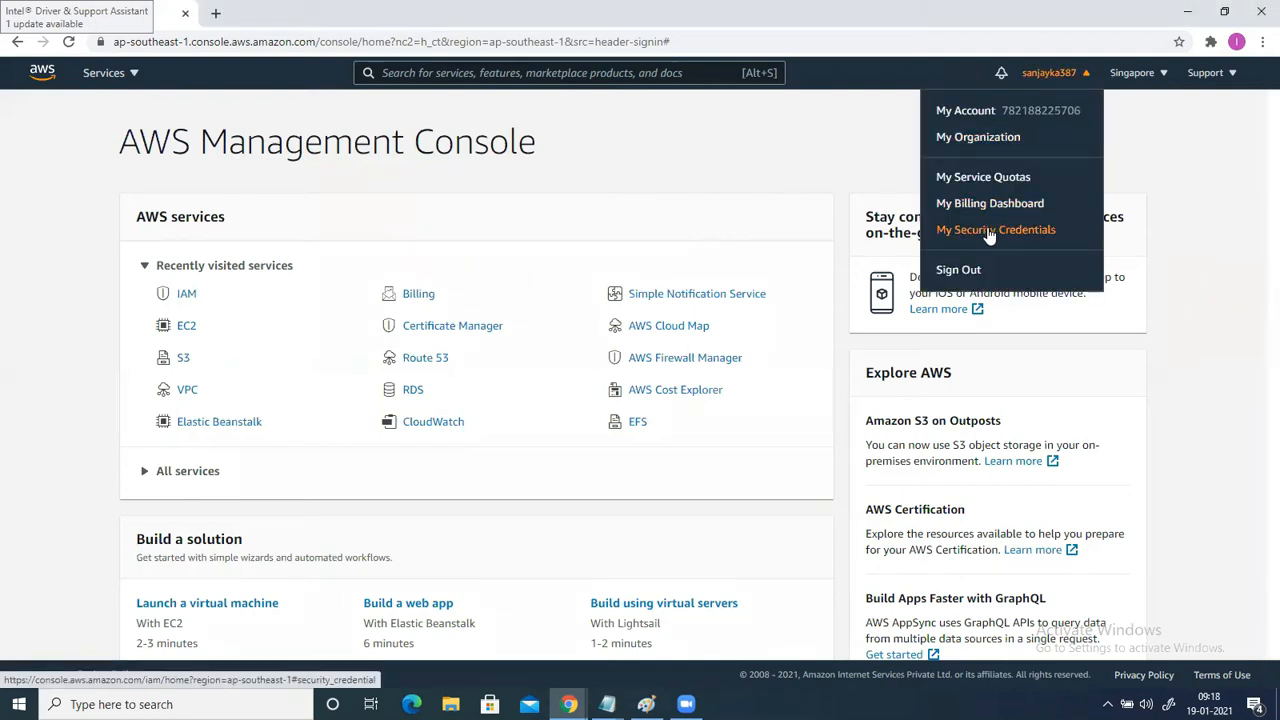
- Go to the root account's Your Security Credentials page and bring up options for the account-details change link
click(989, 232)
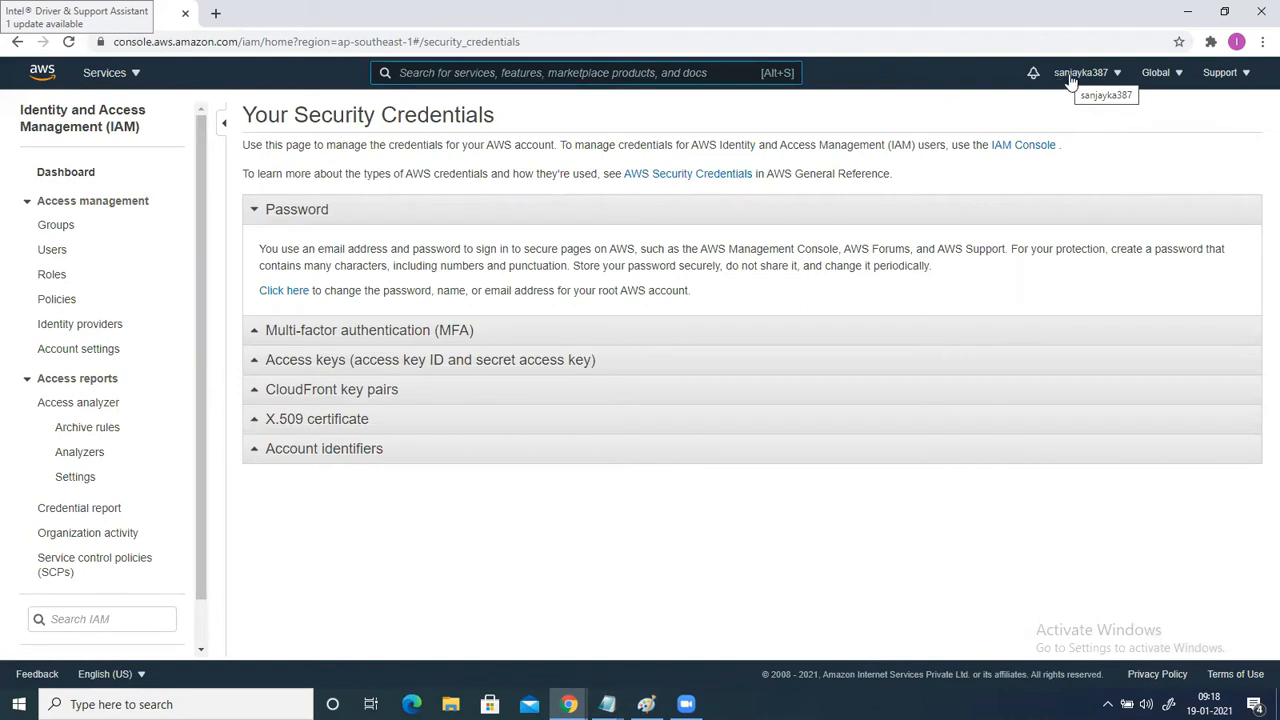
right_click(278, 296)
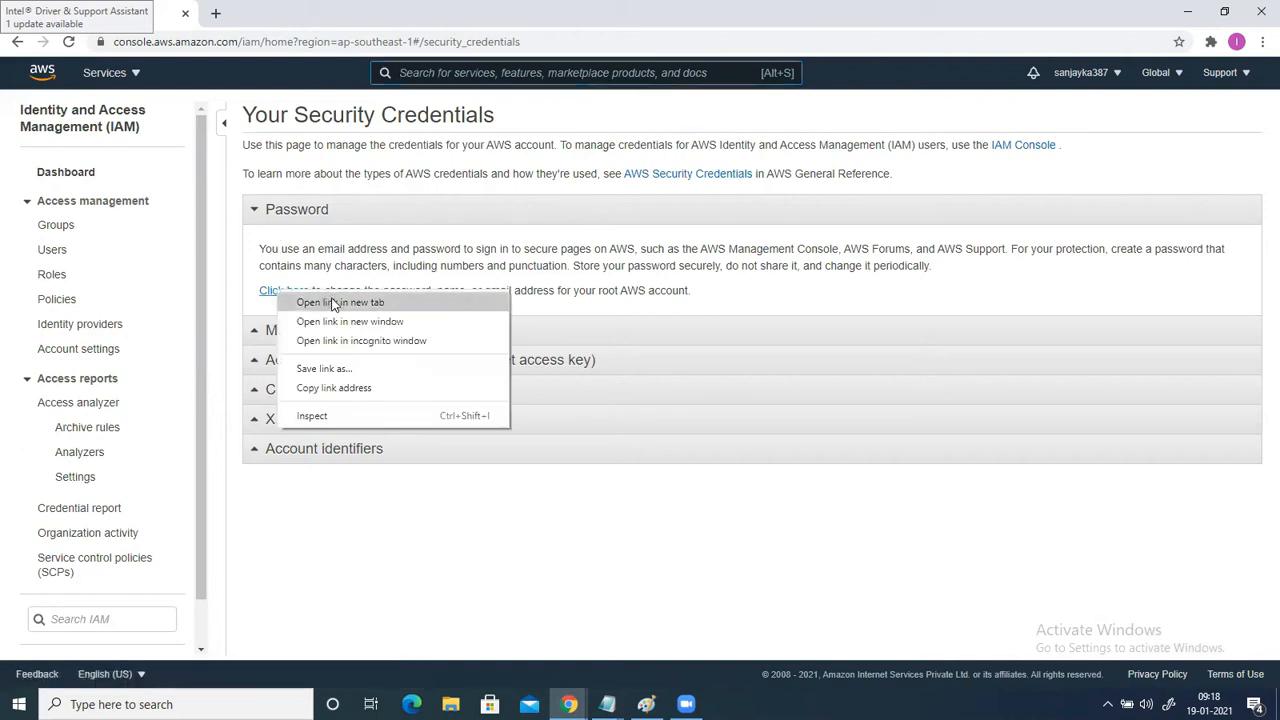
- Open the account-details change link in a new tab, sign in as root, then return to the credentials tab
click(331, 301)
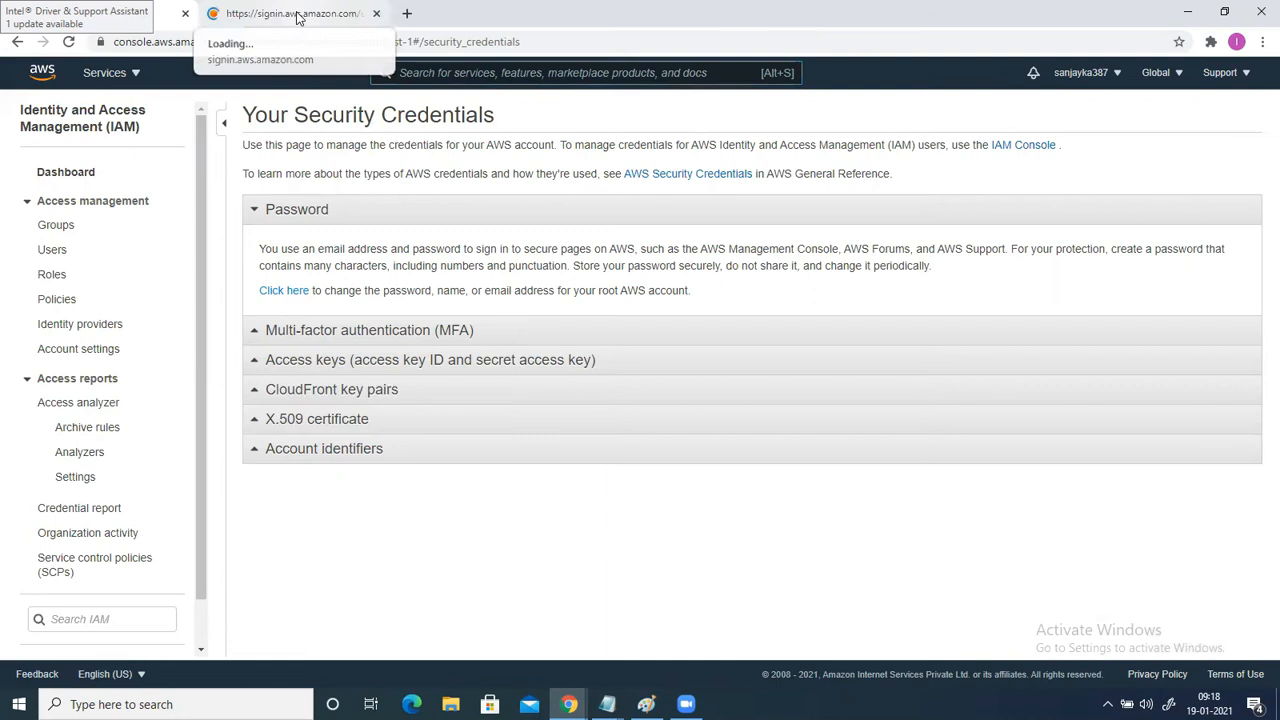
click(298, 14)
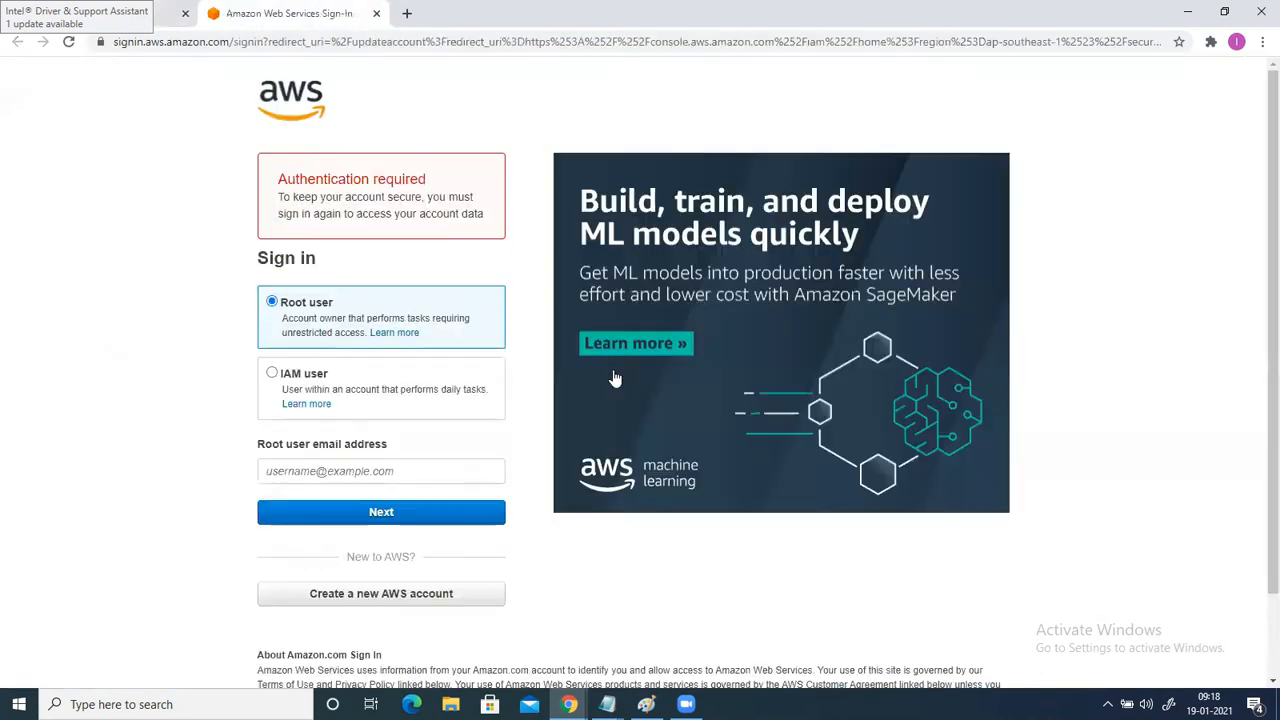
click(337, 470)
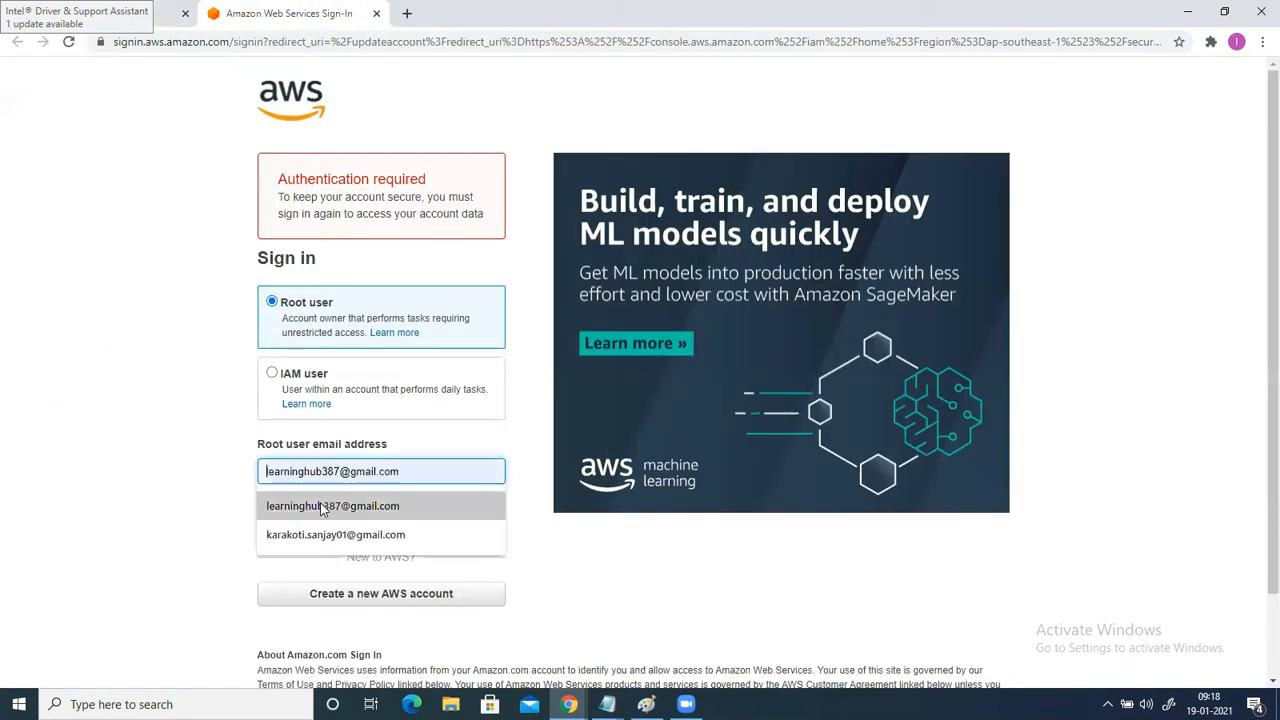
click(322, 501)
click(325, 510)
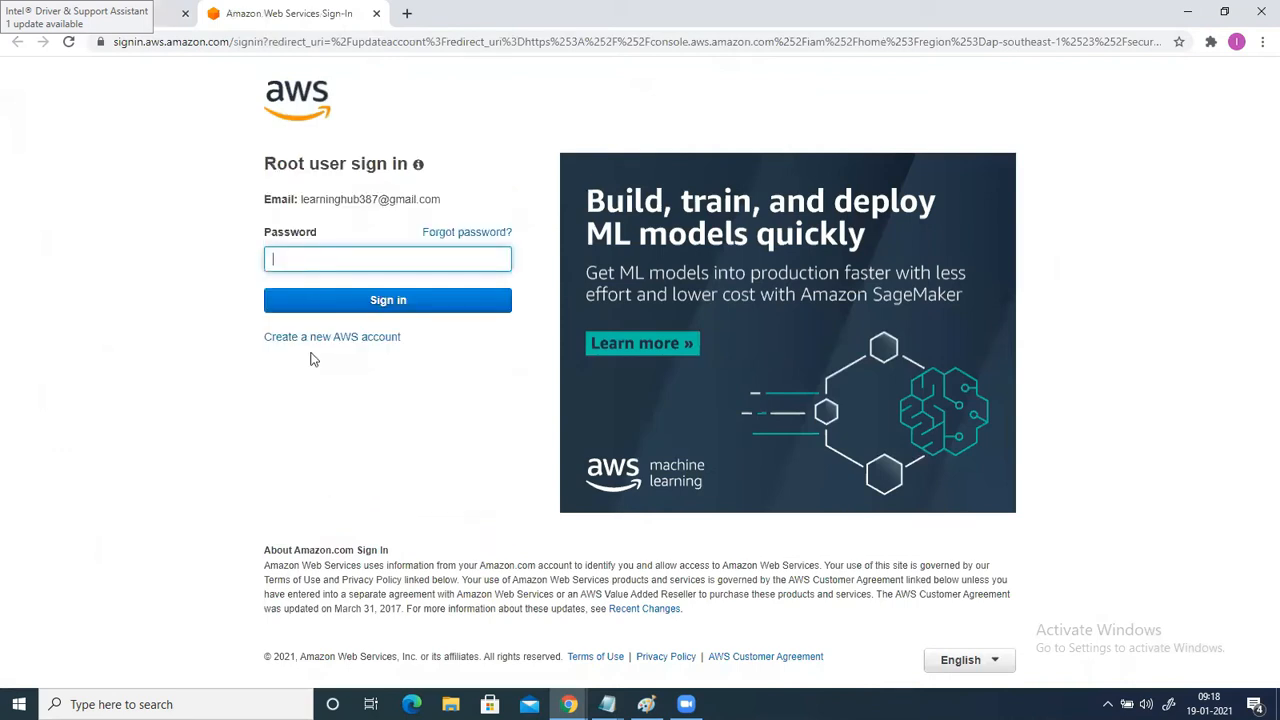
text(••••••••)
click(384, 300)
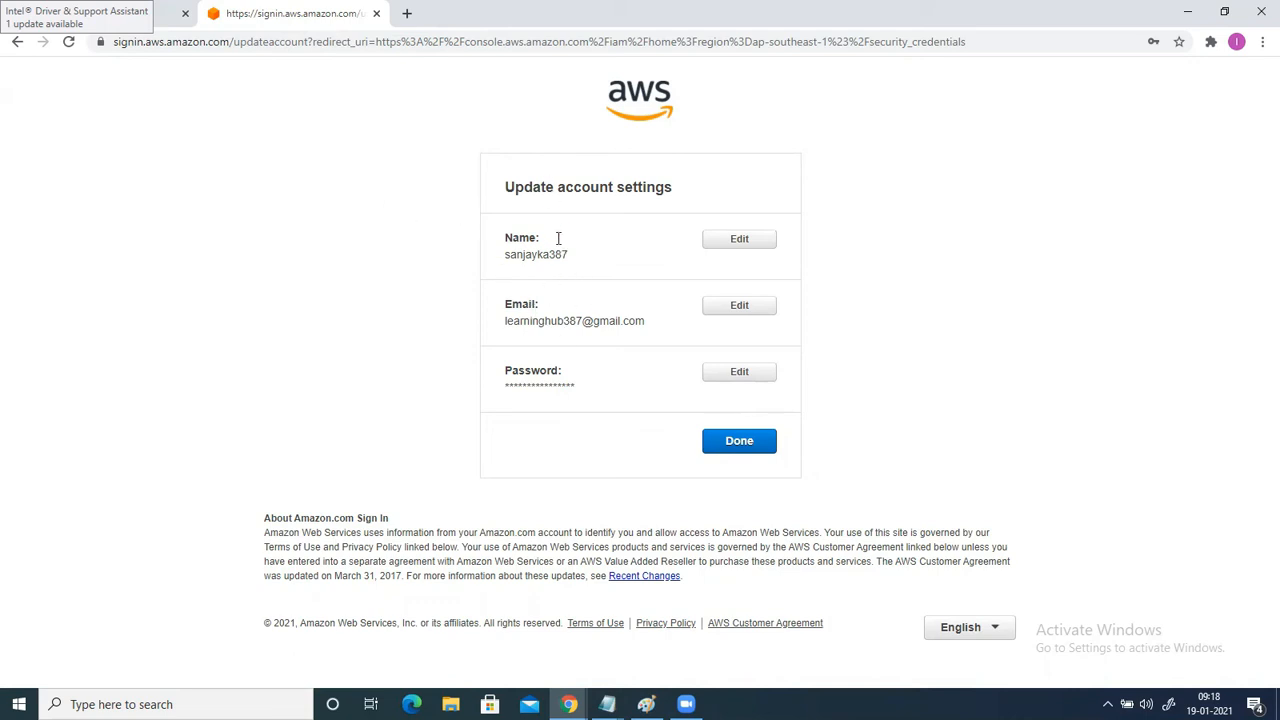
click(156, 13)
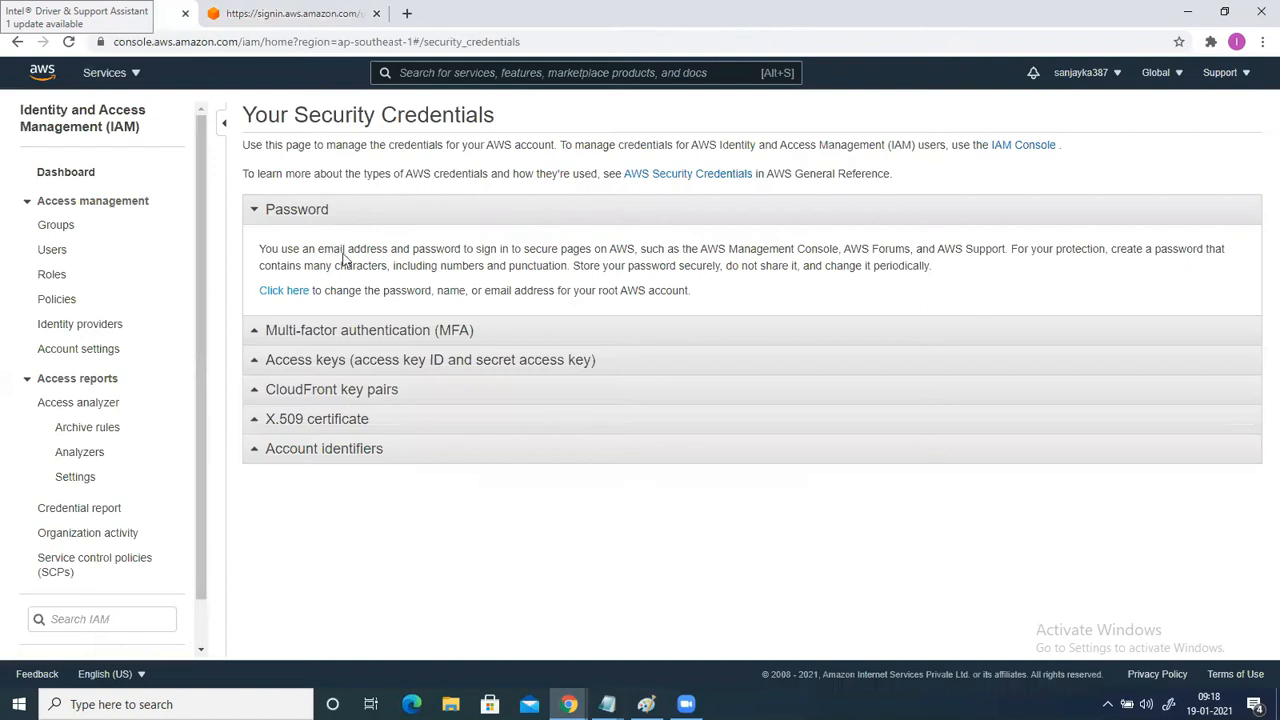
- Expand the MFA section, sign out of the root account, and close the leftover settings tab
click(421, 333)
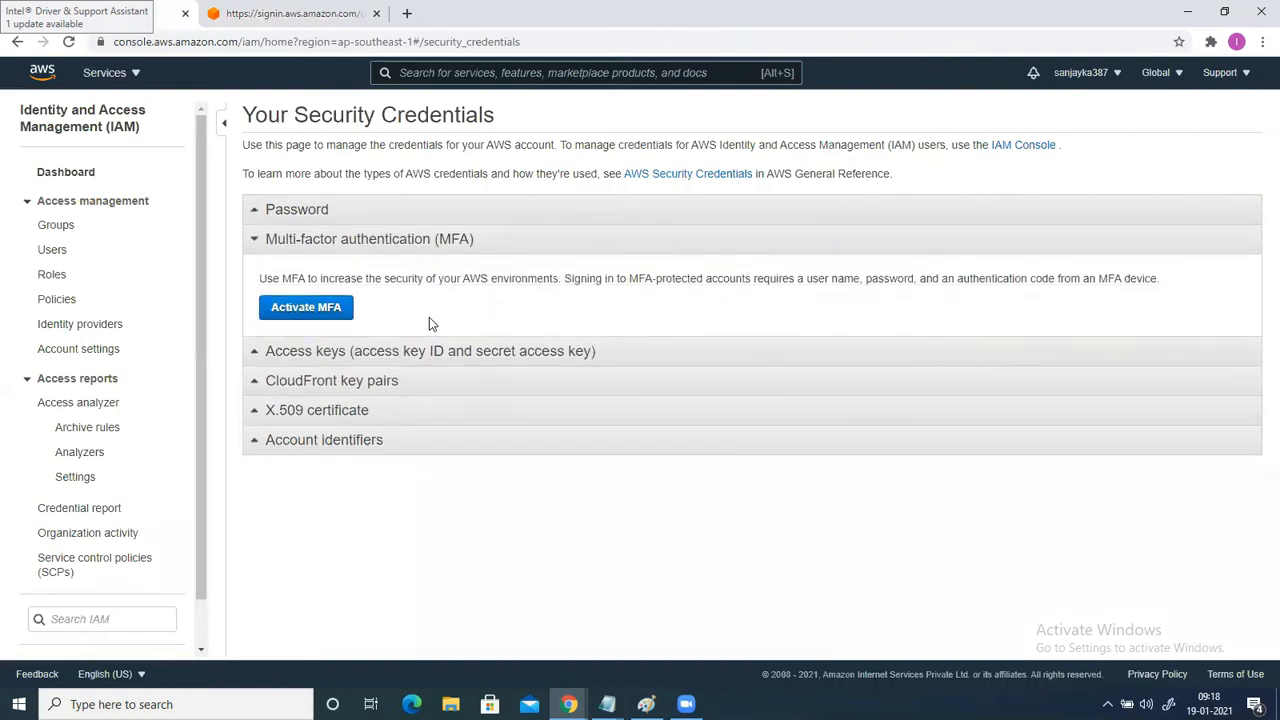
click(1112, 76)
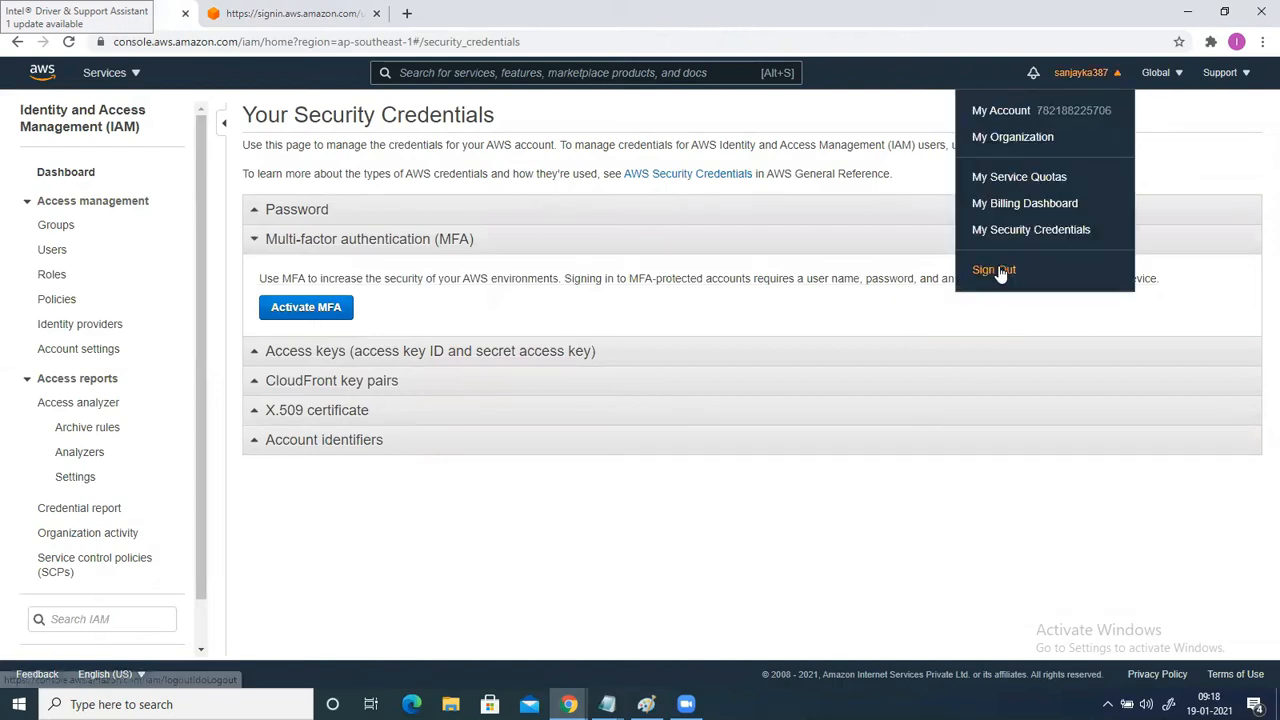
click(994, 270)
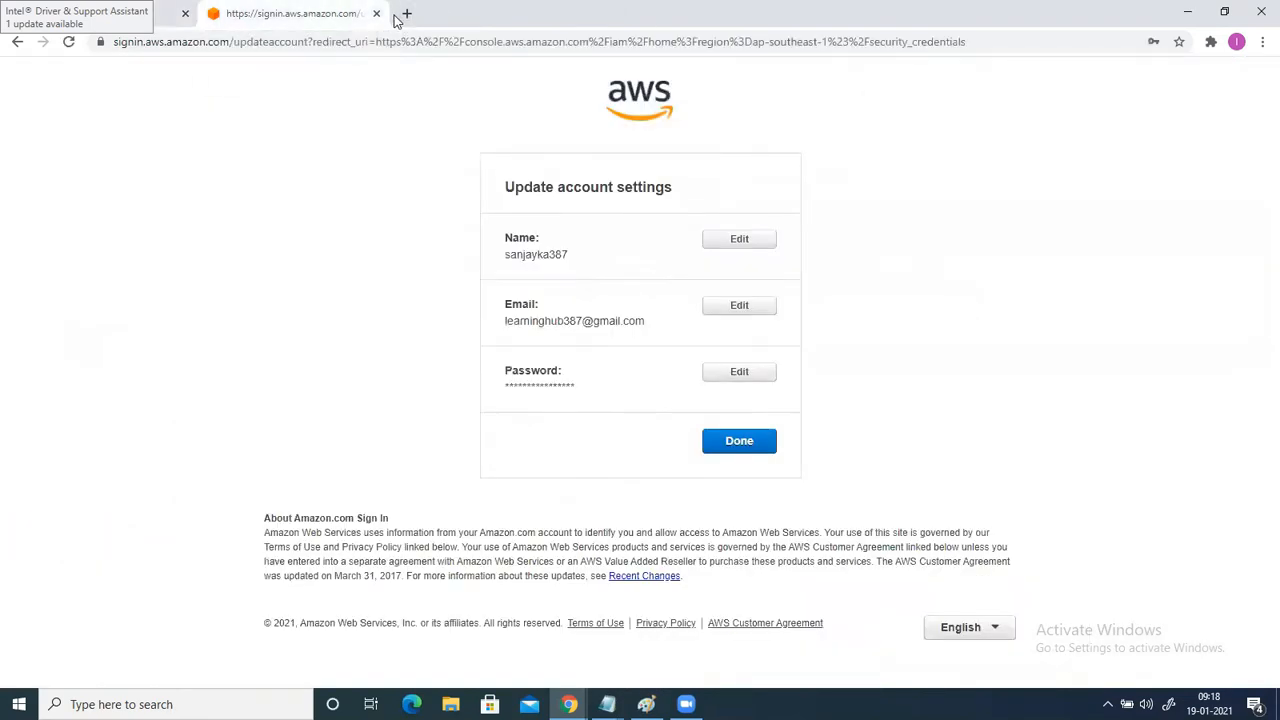
click(376, 13)
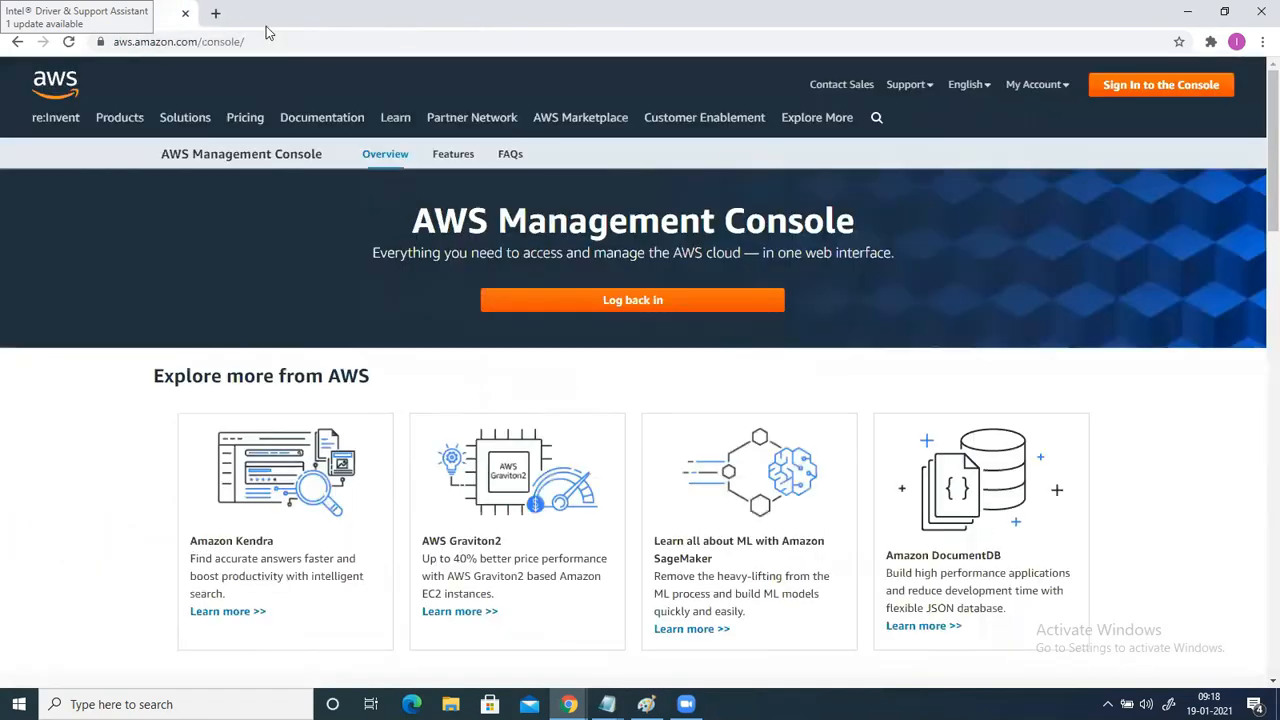
- Sign back in to the console as root with the saved email and password
click(1143, 90)
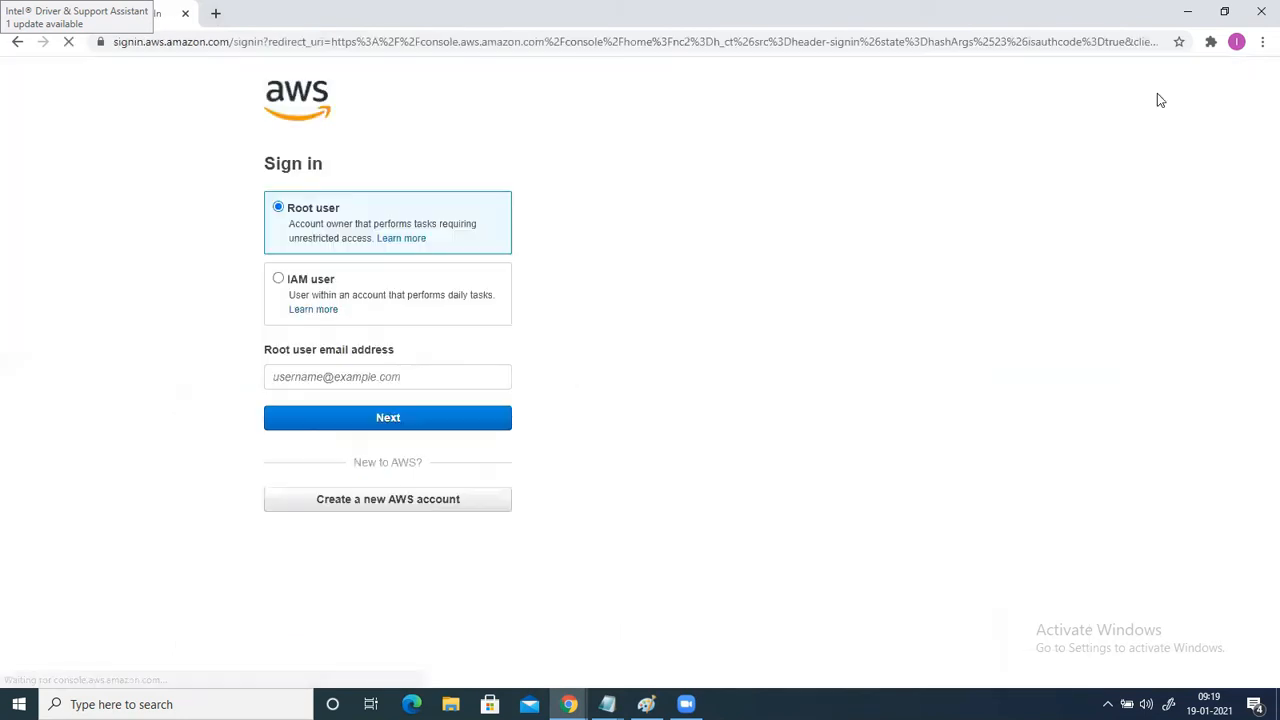
click(324, 376)
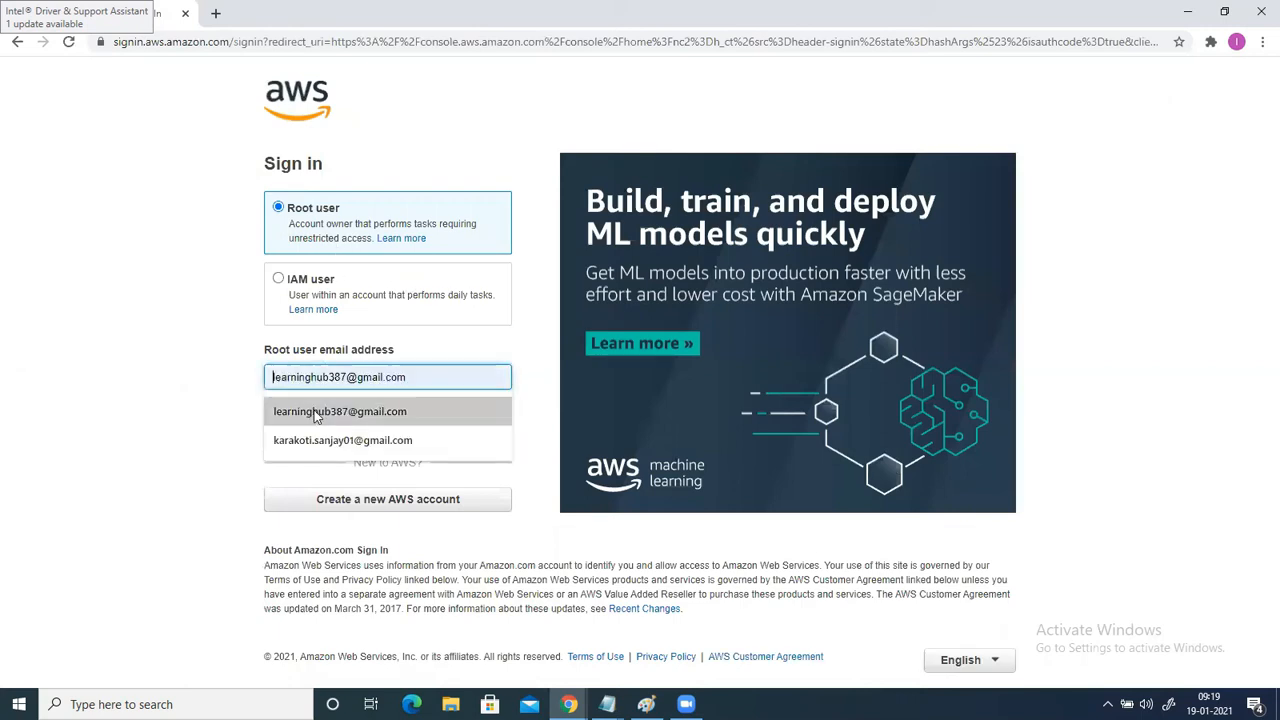
click(316, 417)
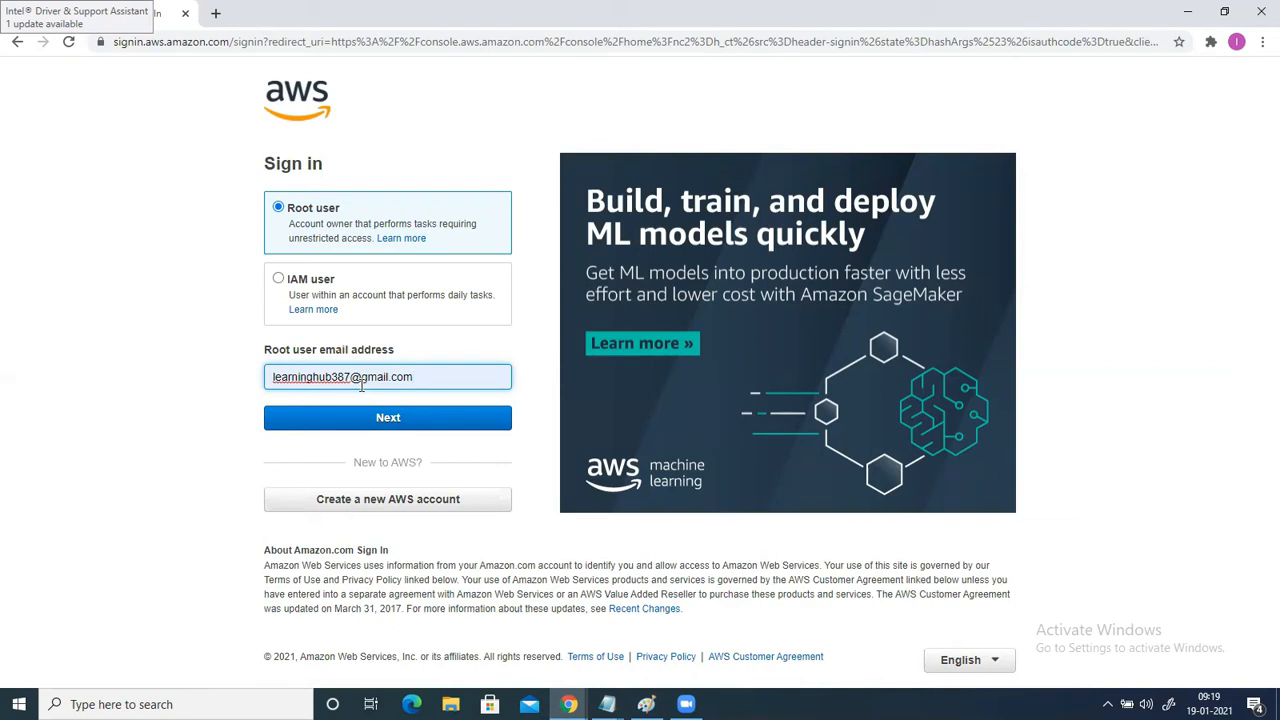
click(385, 420)
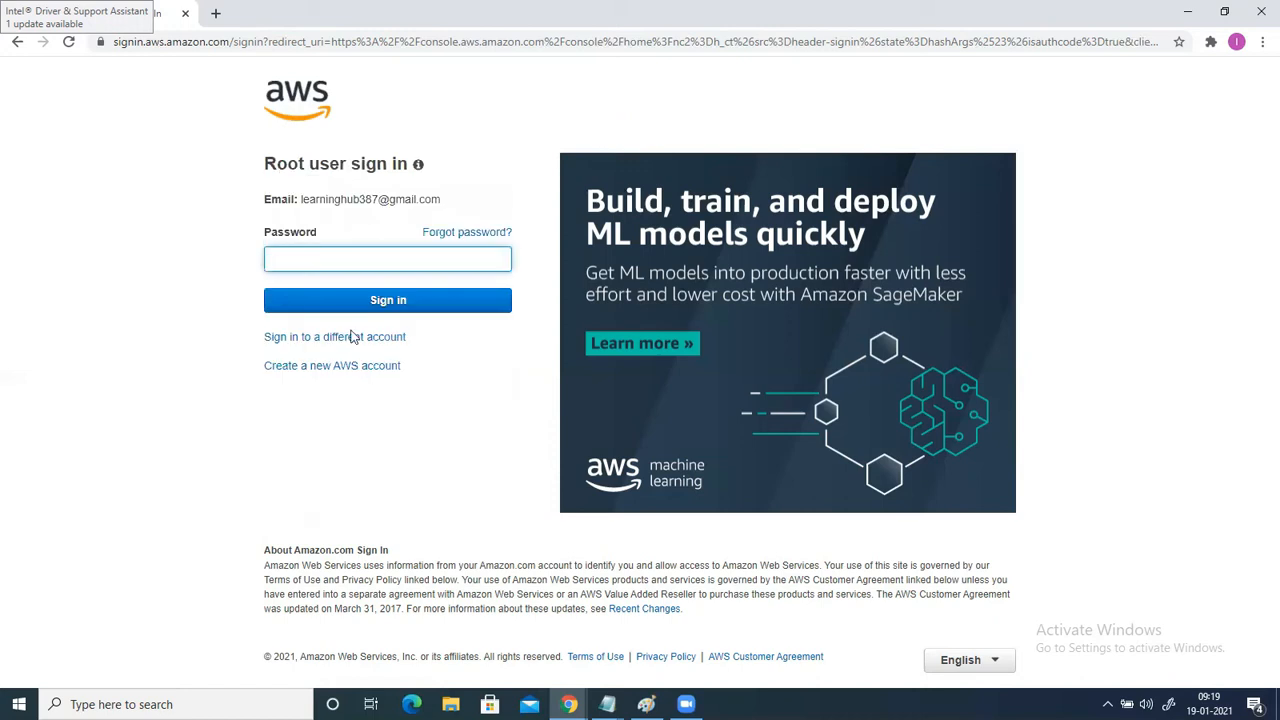
text(••••••••)
click(408, 312)
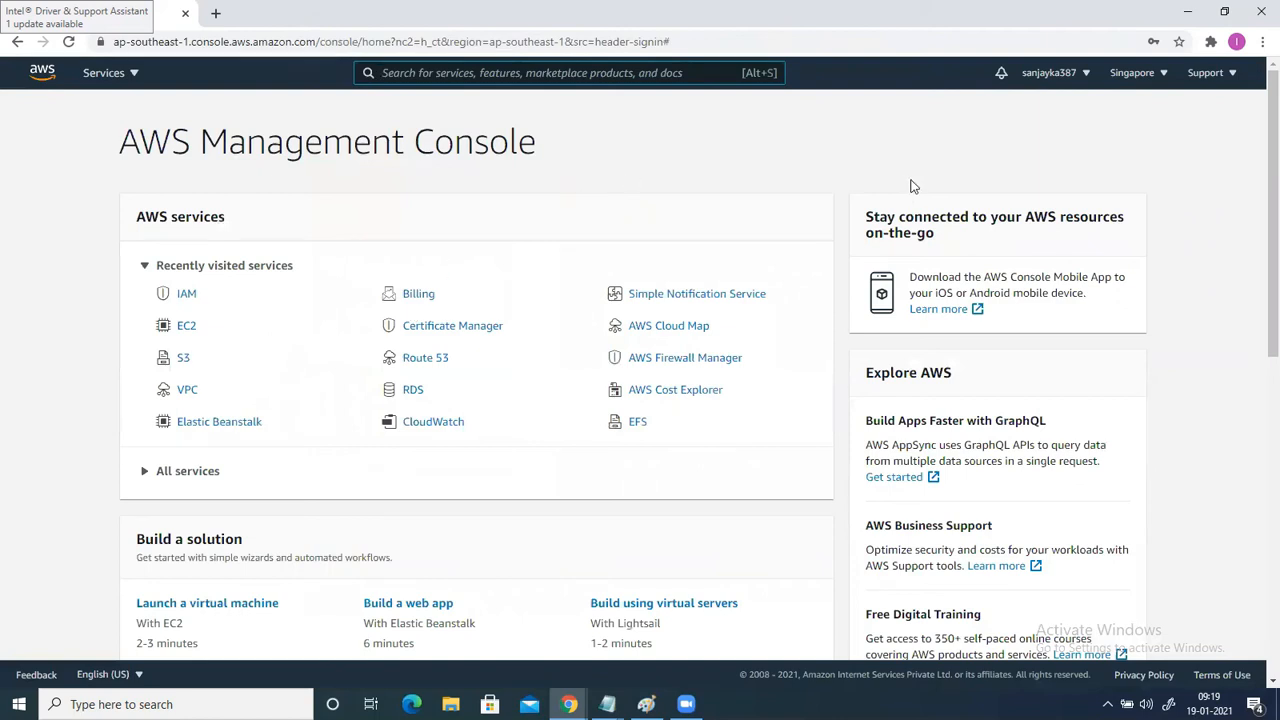
- From Security Credentials, expand Multi-factor authentication and start Activate MFA with a Virtual MFA device
click(1047, 78)
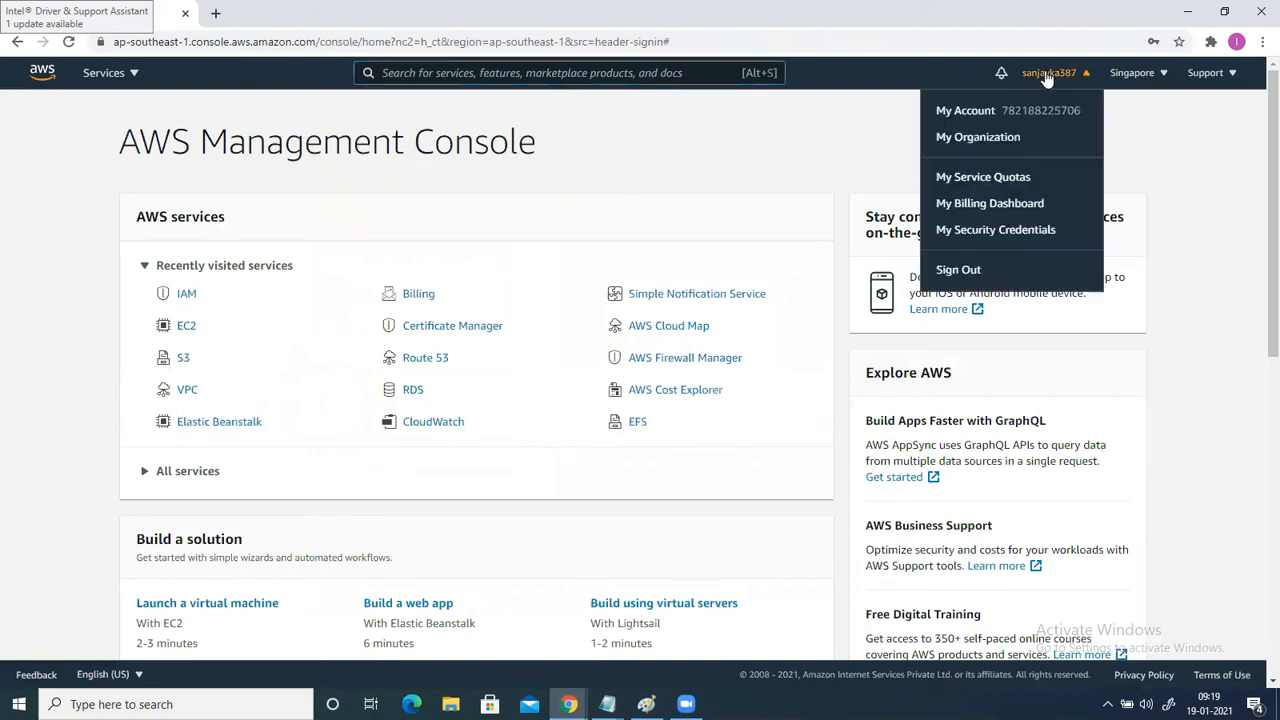
click(993, 232)
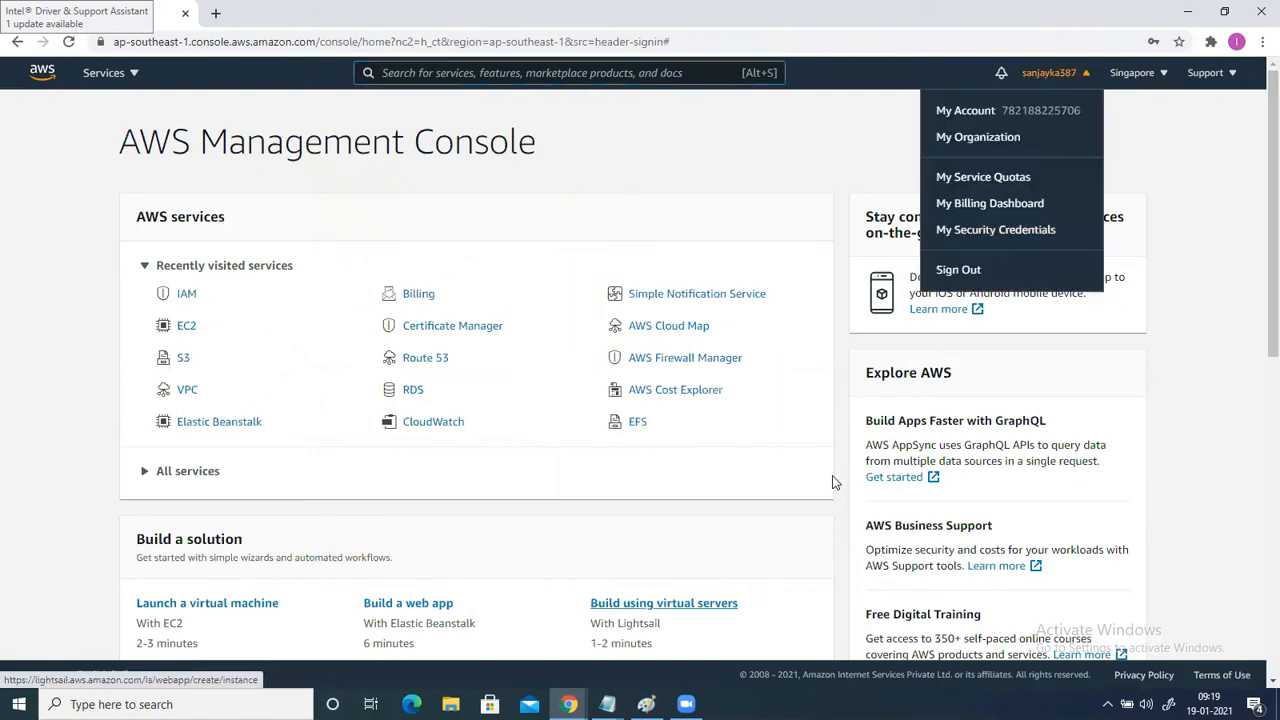
click(973, 229)
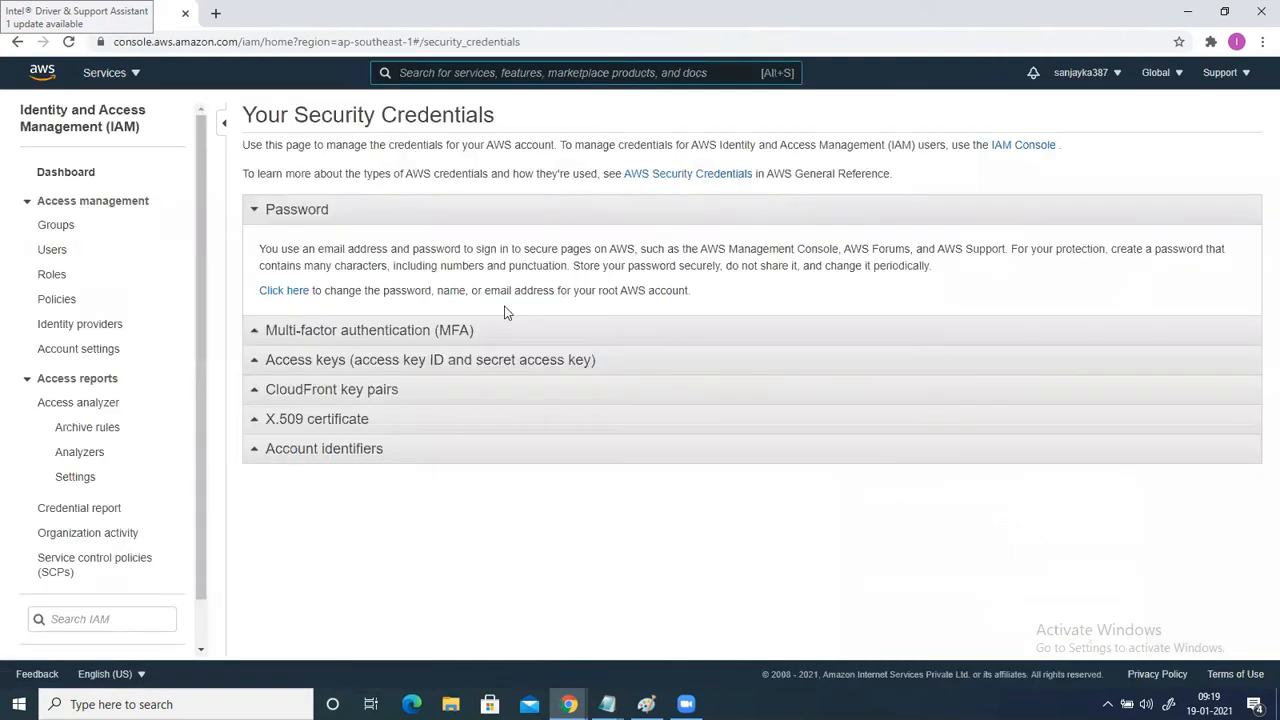
click(307, 334)
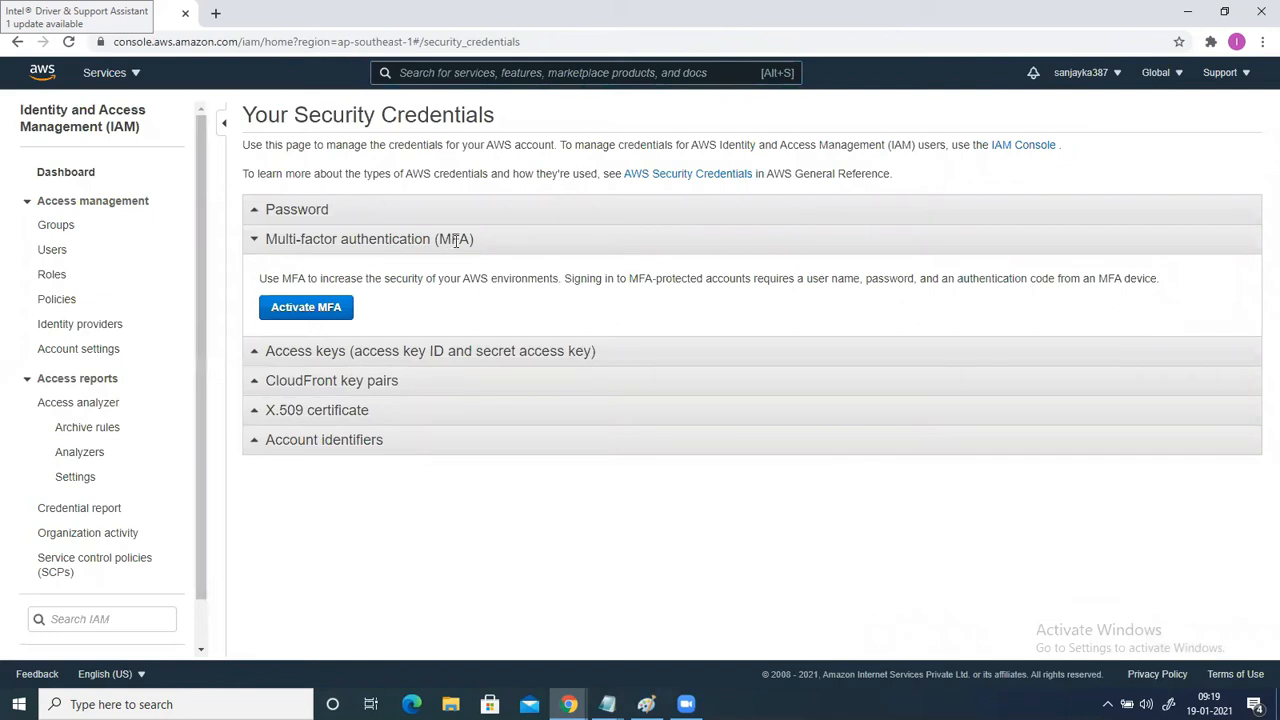
click(295, 312)
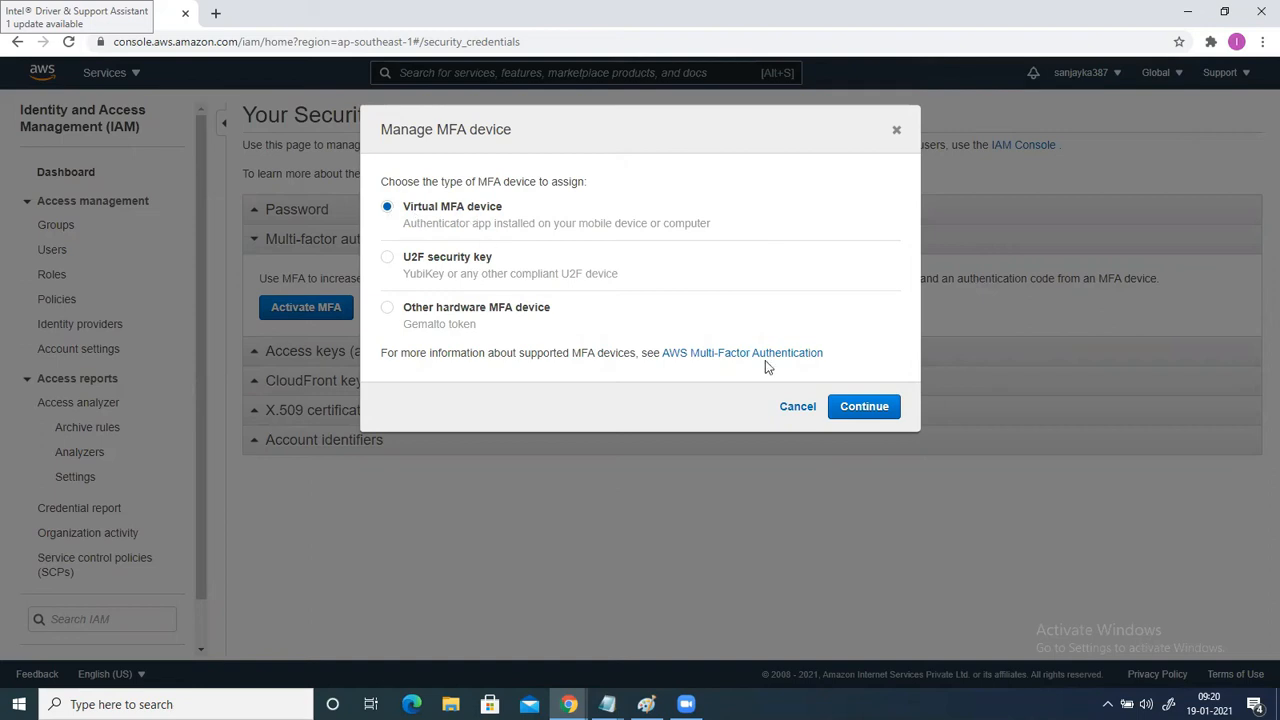
click(868, 408)
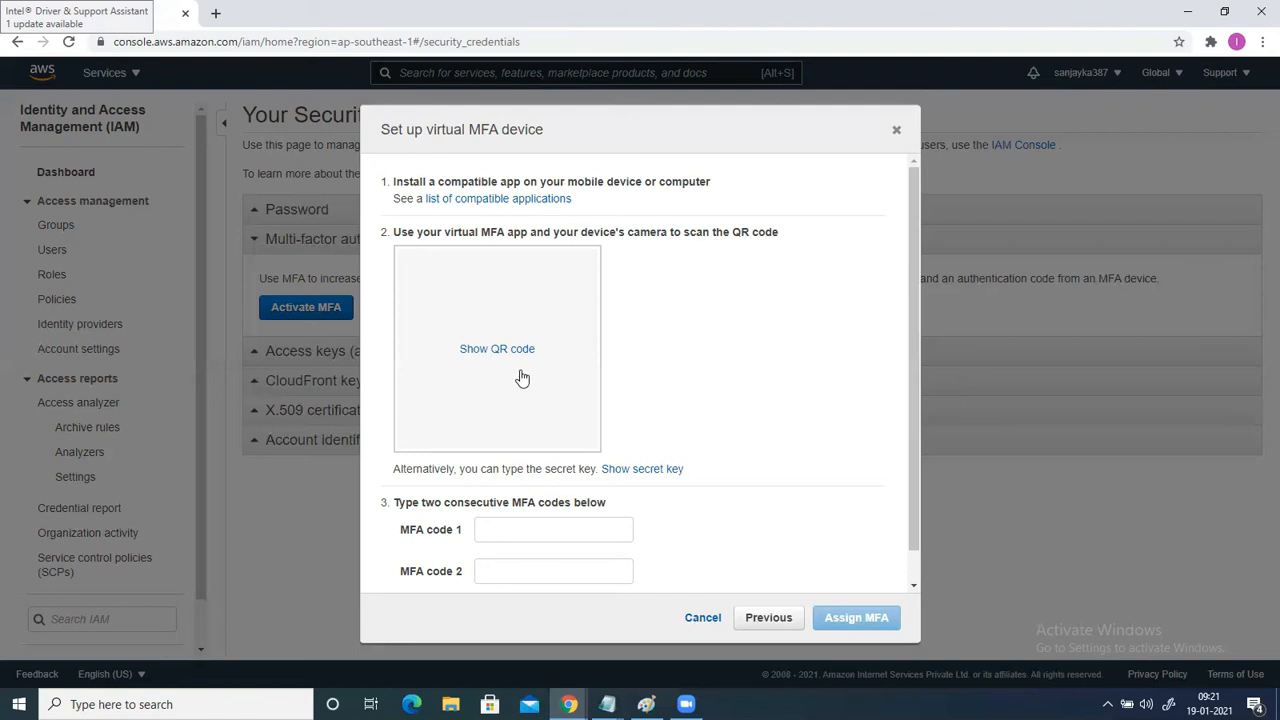
- Show the QR code, enter two consecutive authenticator MFA codes, submit, and close the confirmation
click(499, 350)
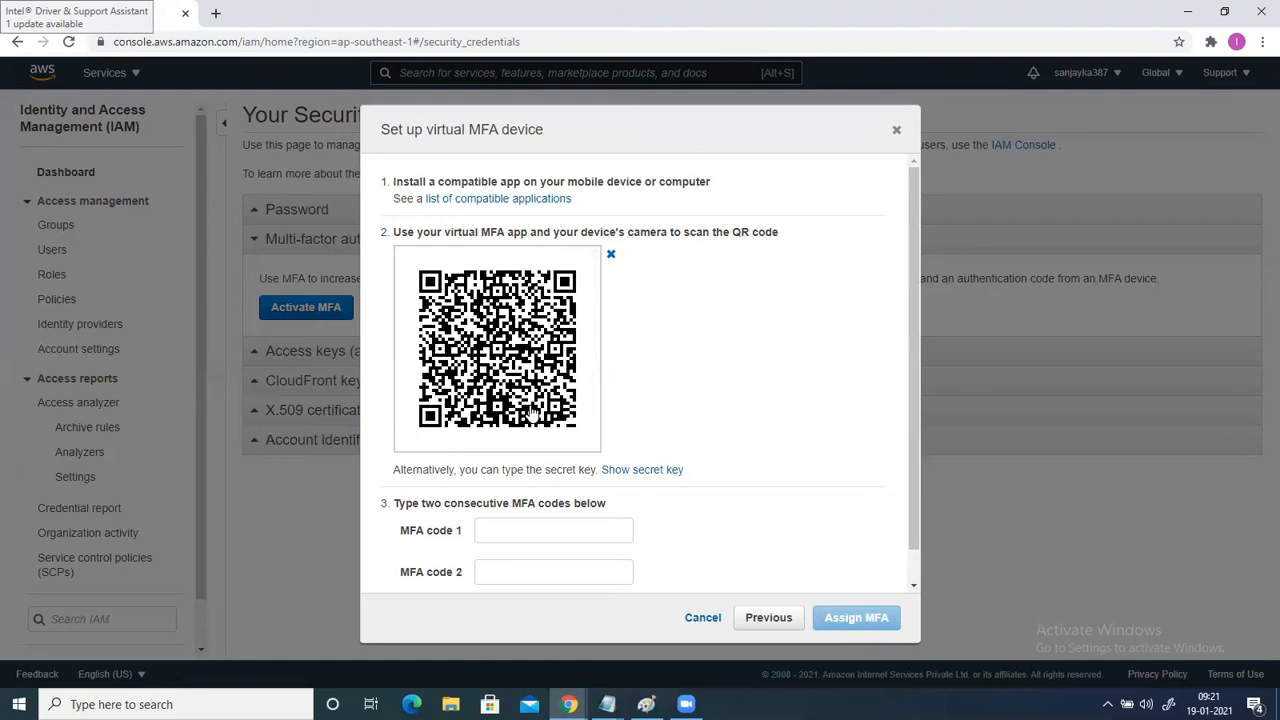
click(491, 530)
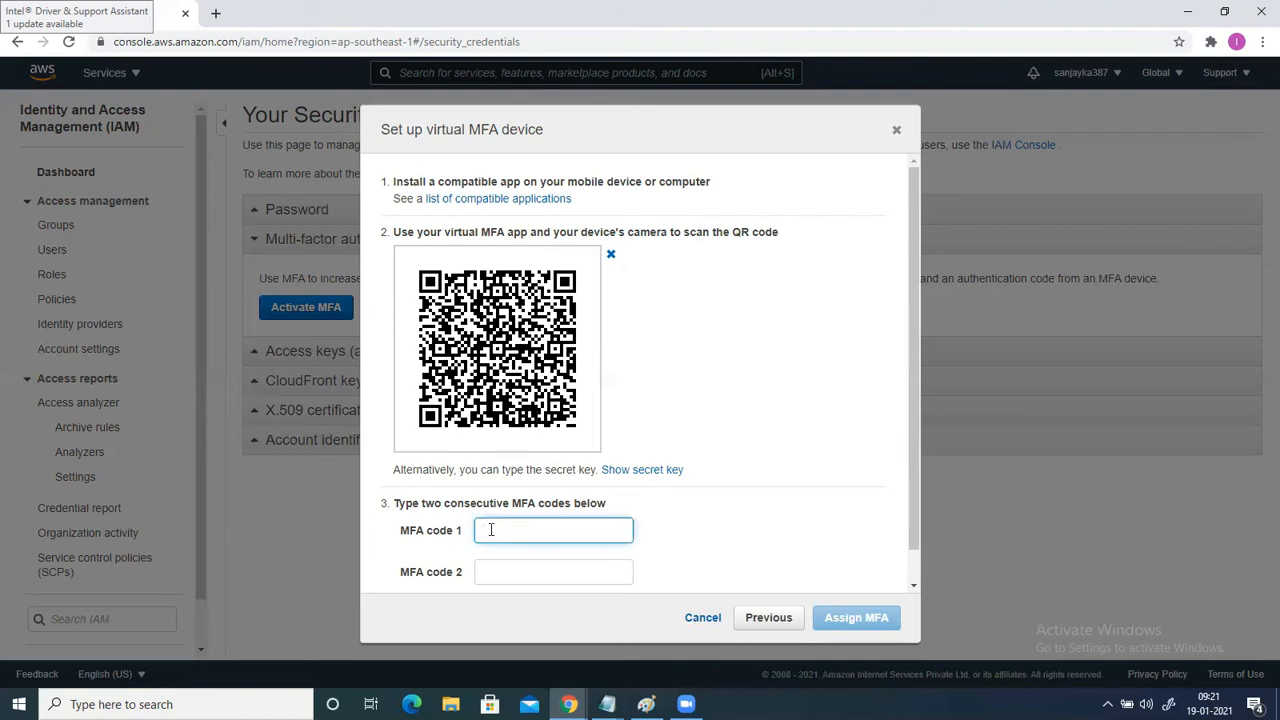
drag(917, 496, 917, 528)
click(495, 538)
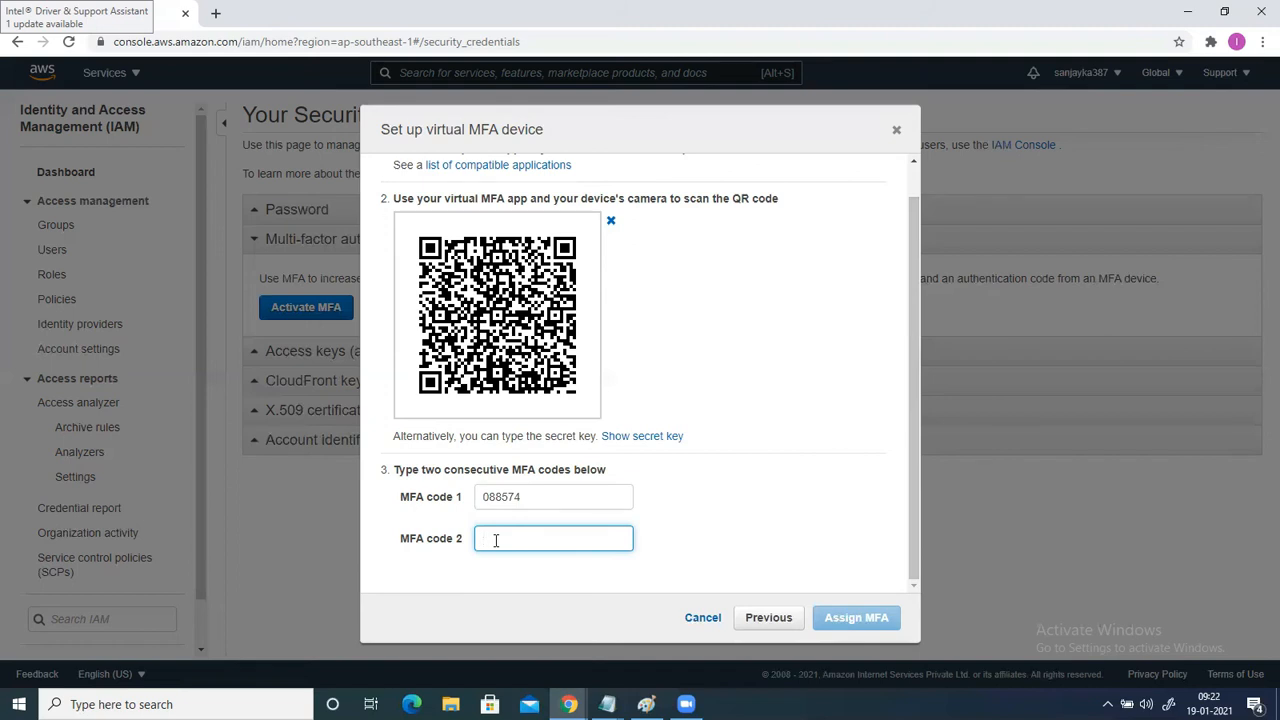
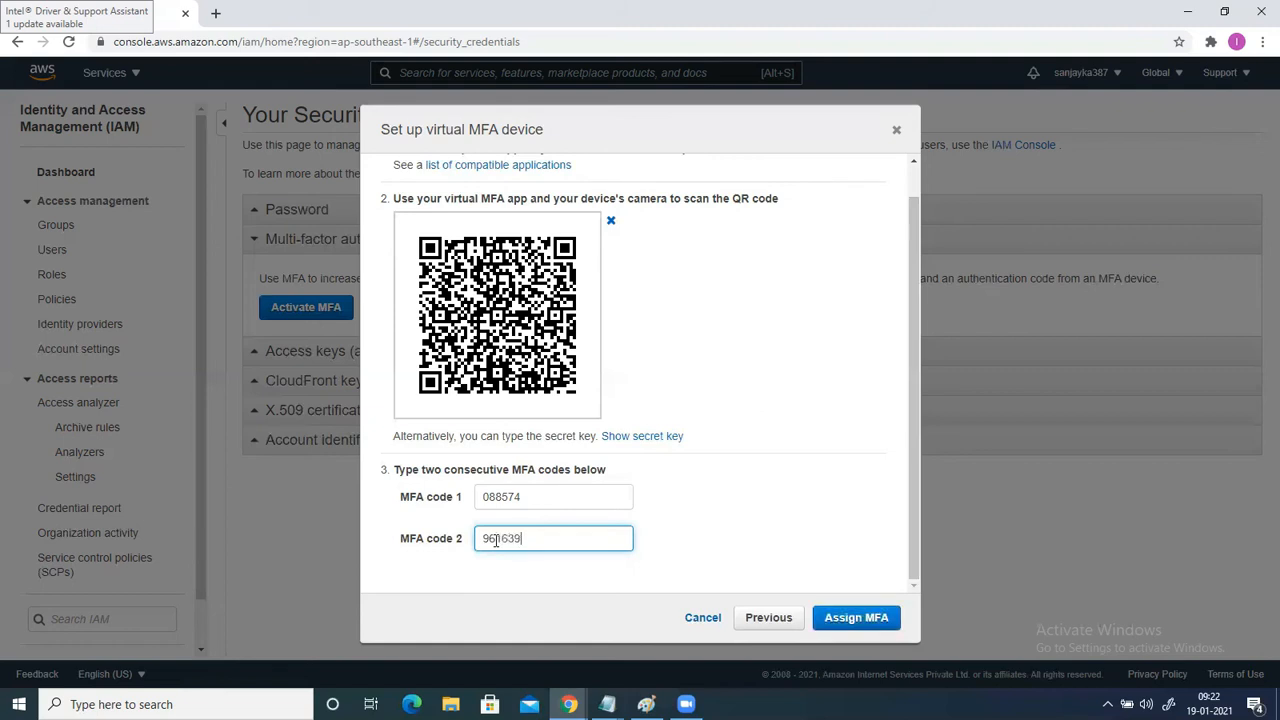
key(Return)
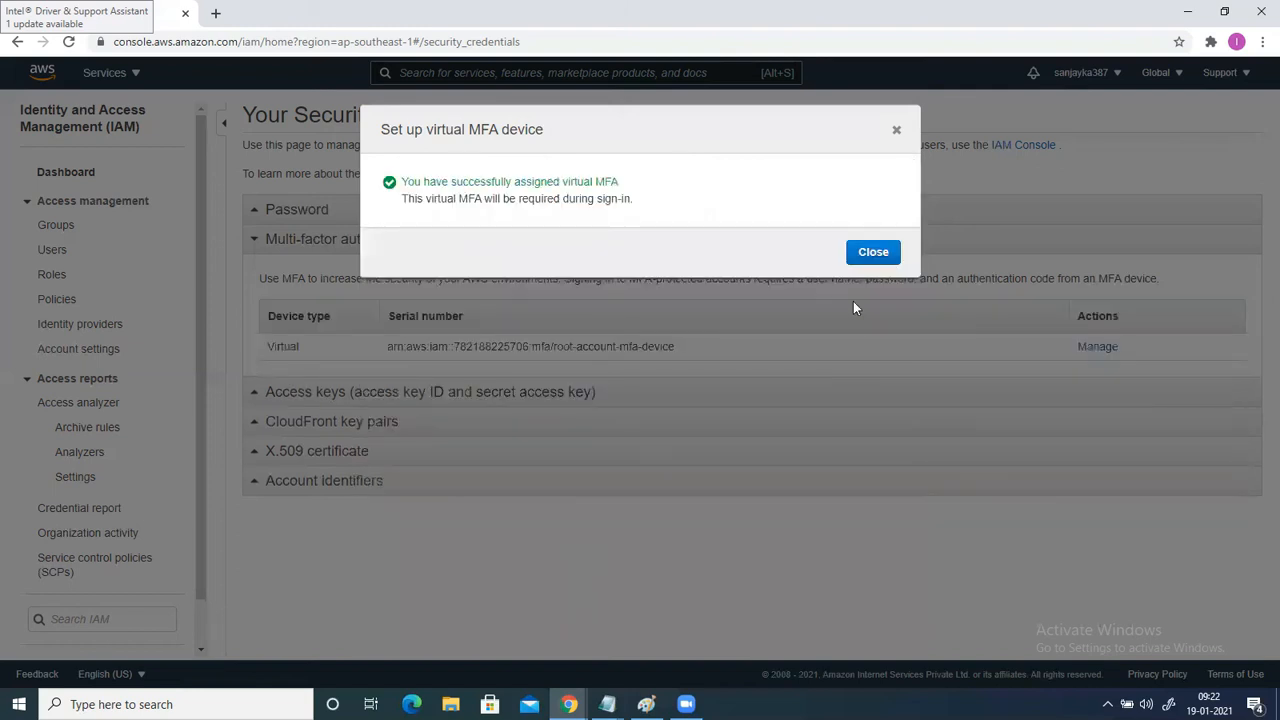
click(866, 263)
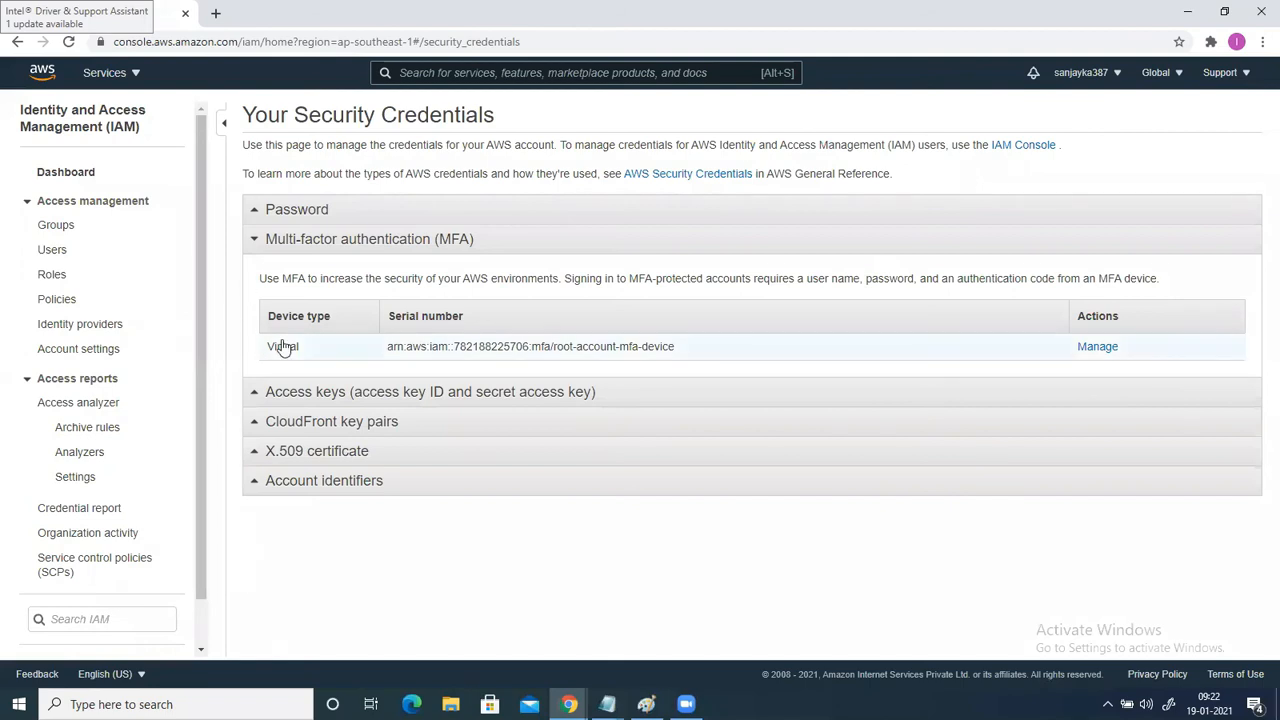
click(1107, 74)
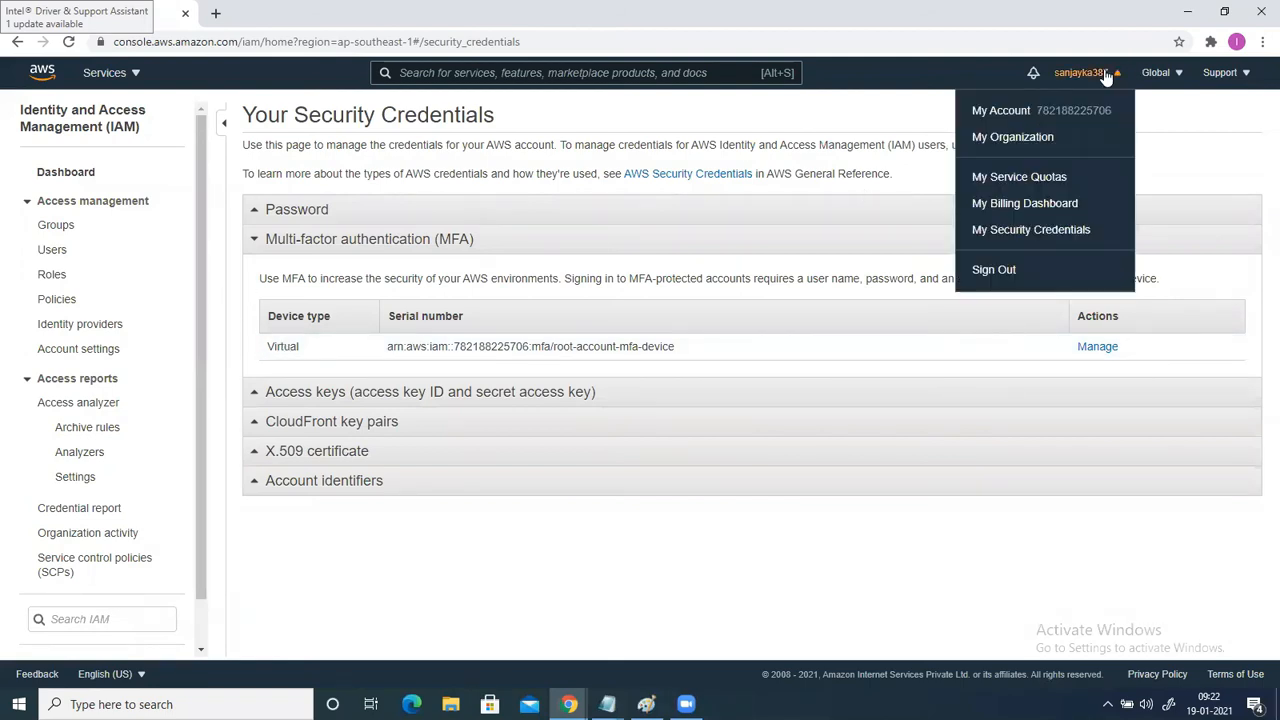
- Sign out, then sign back in as root using the saved email, password and a six-digit MFA code
click(995, 270)
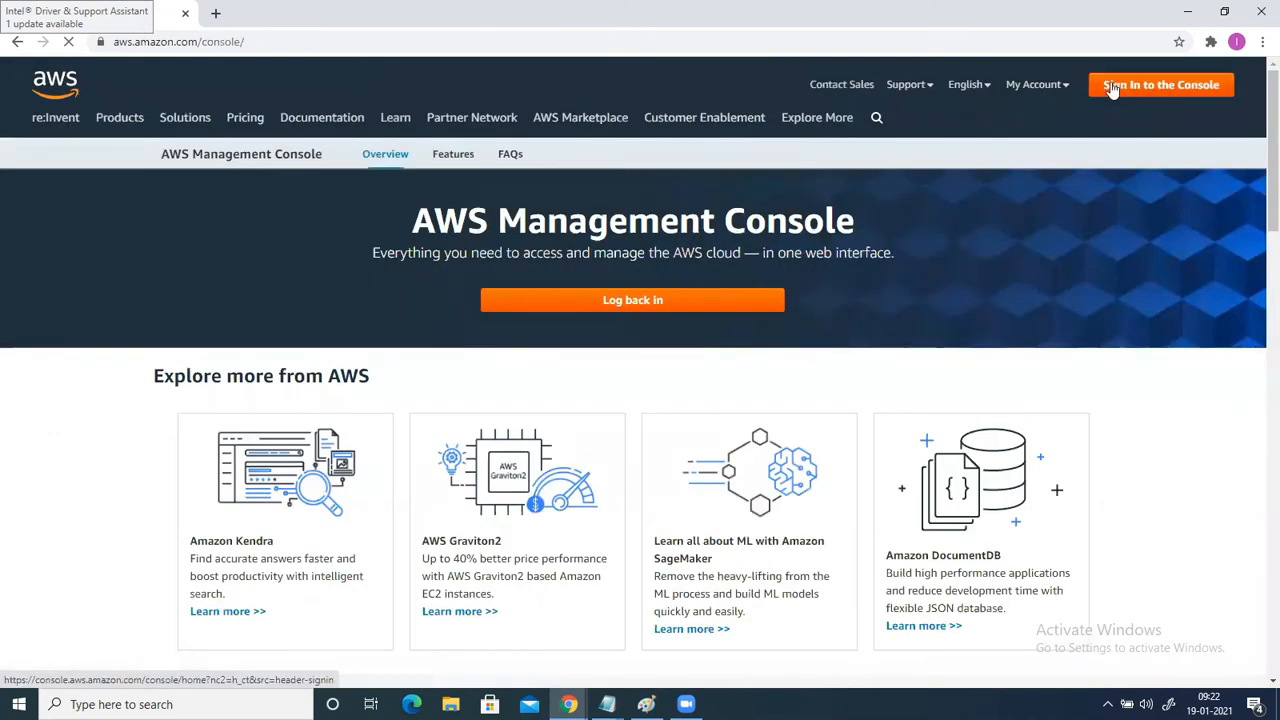
click(1110, 88)
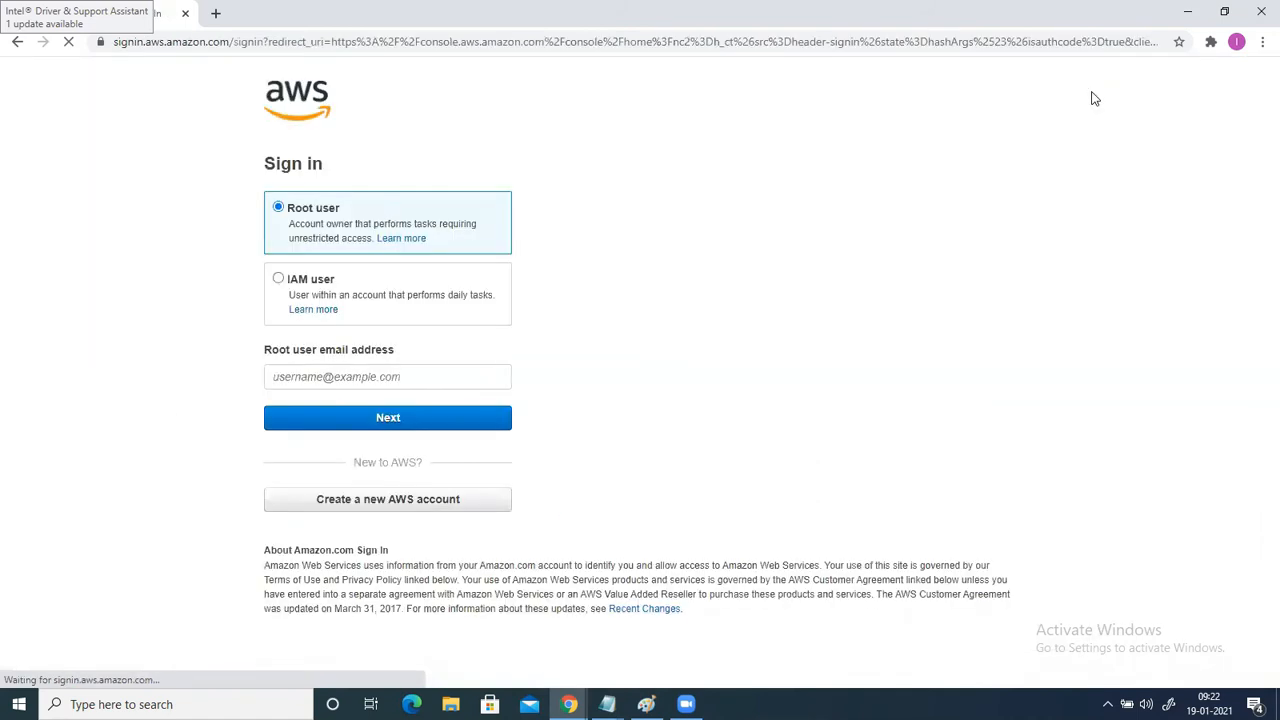
click(304, 377)
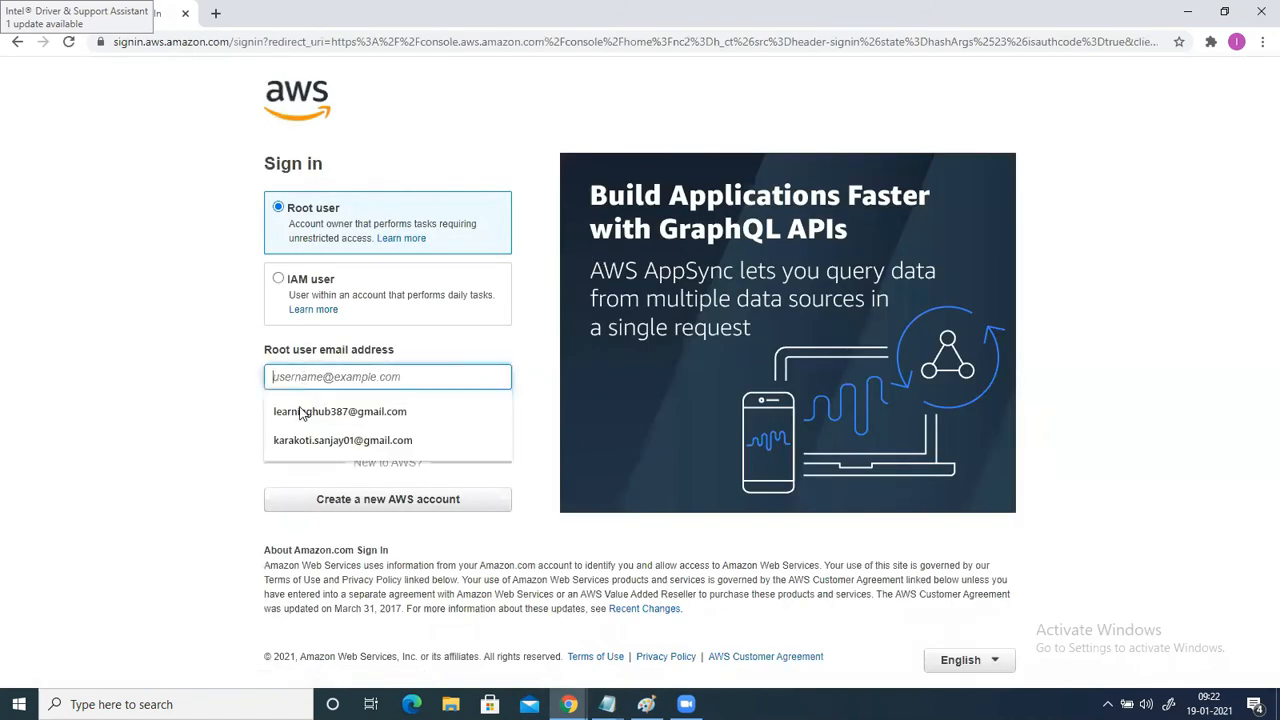
click(302, 411)
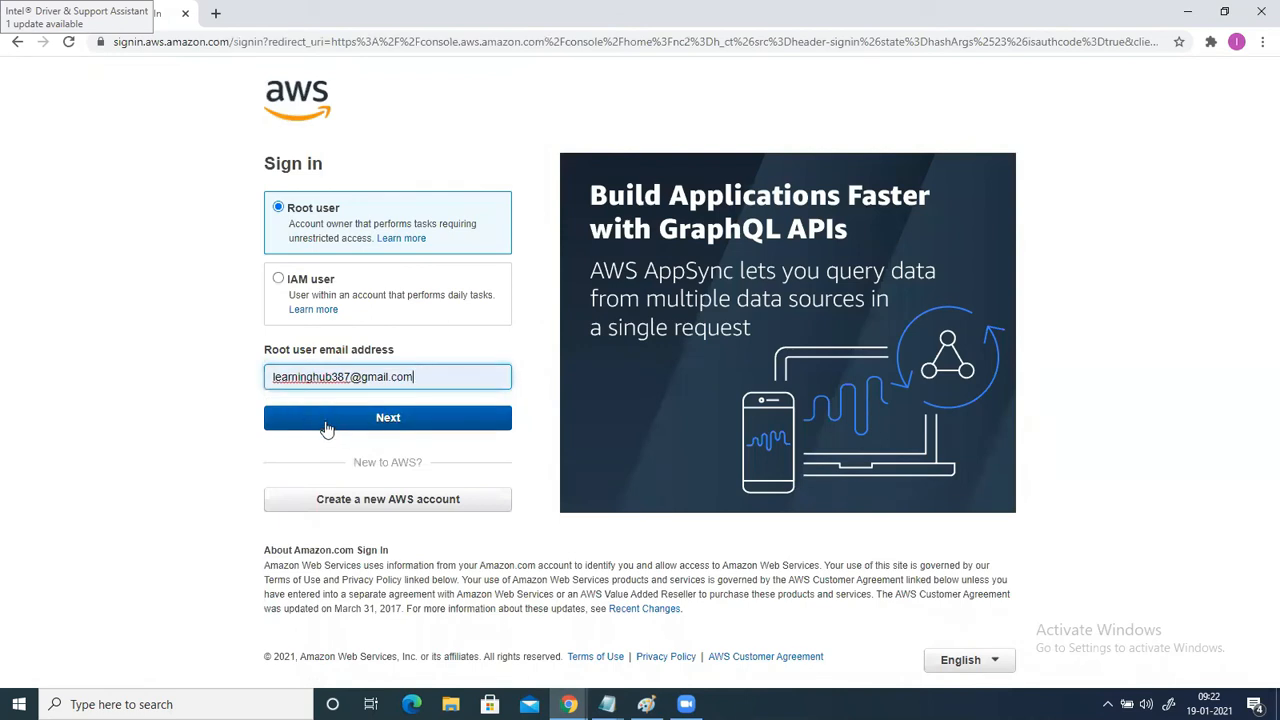
click(324, 424)
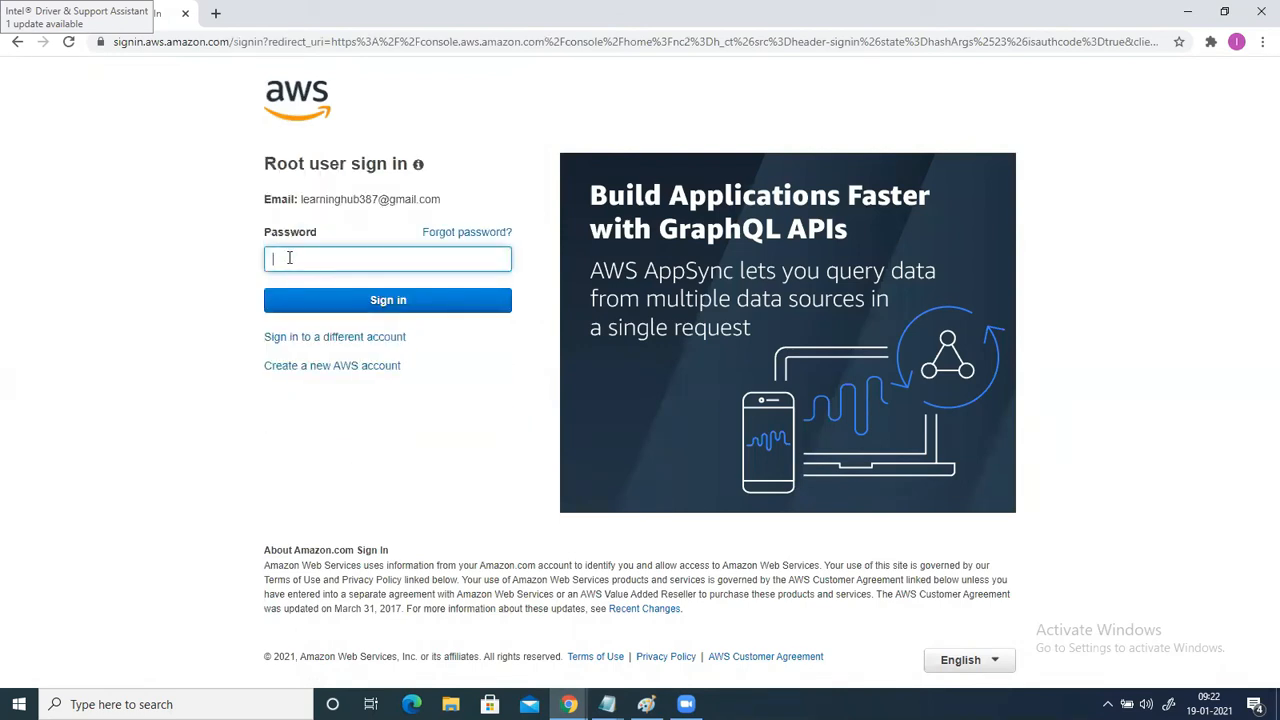
text(••••••••)
click(346, 300)
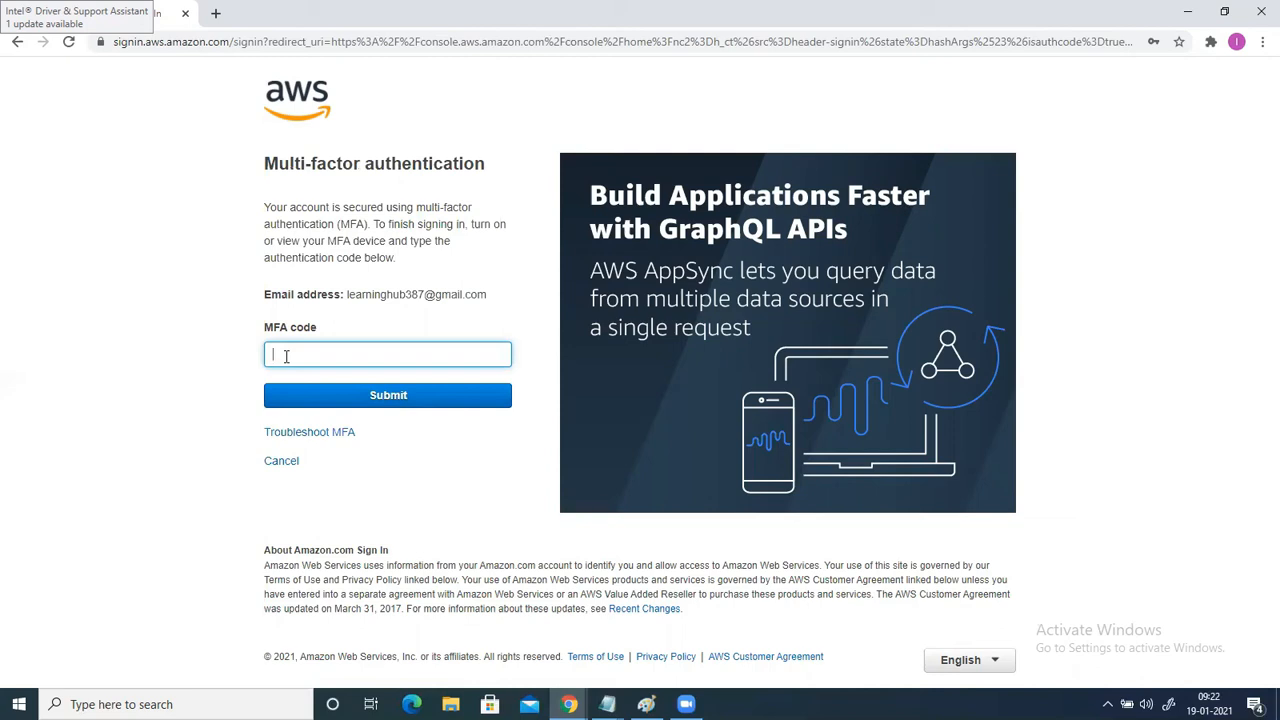
click(344, 397)
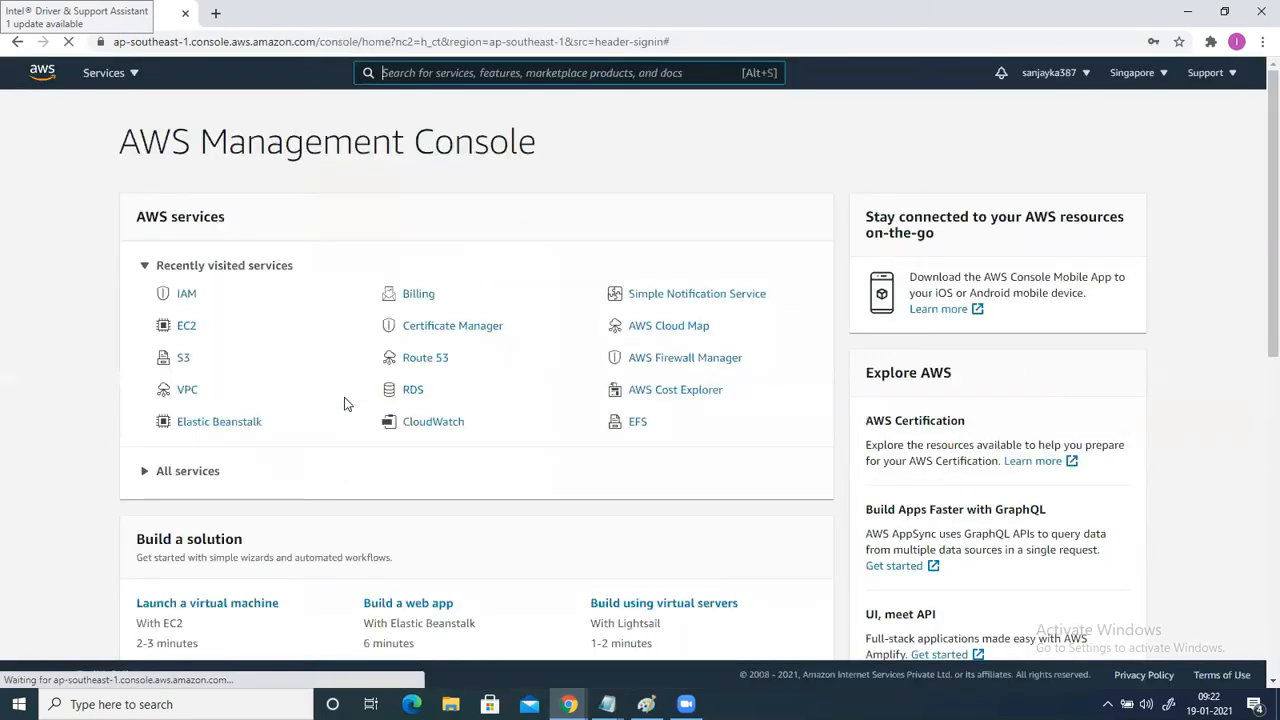
- In Security Credentials' MFA section, use Manage to remove the root account's virtual MFA device
click(1050, 76)
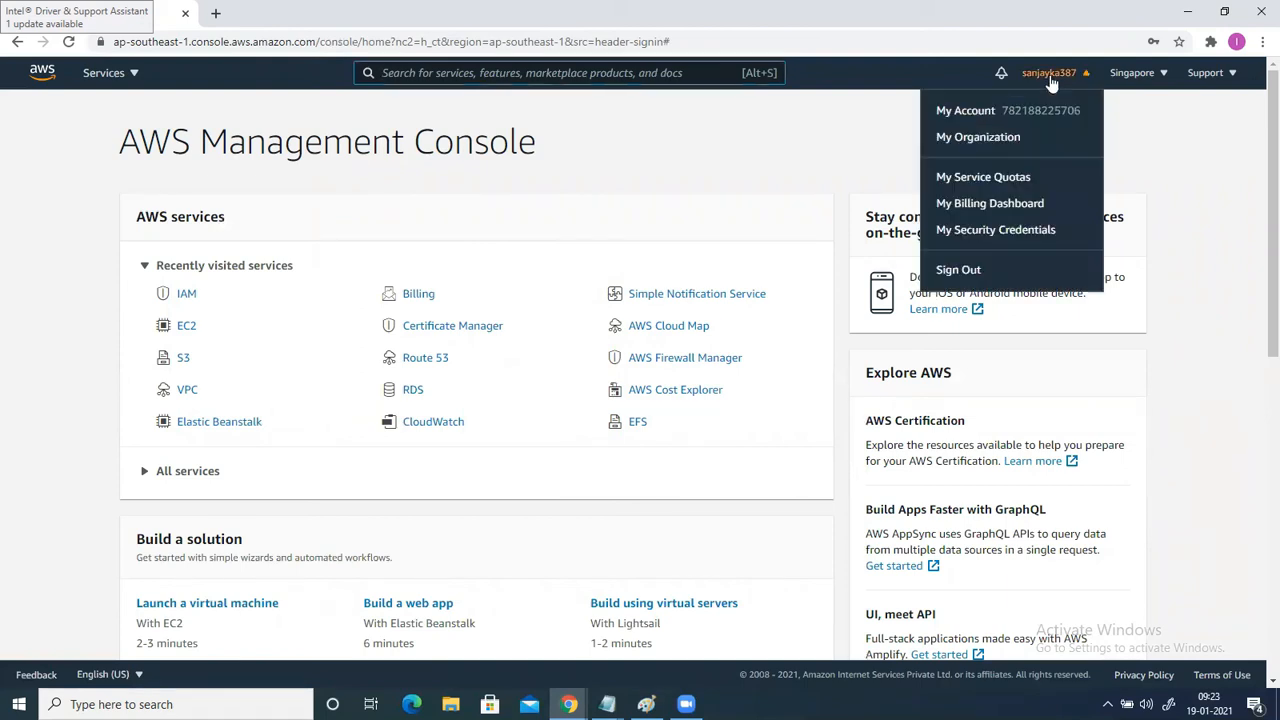
click(980, 231)
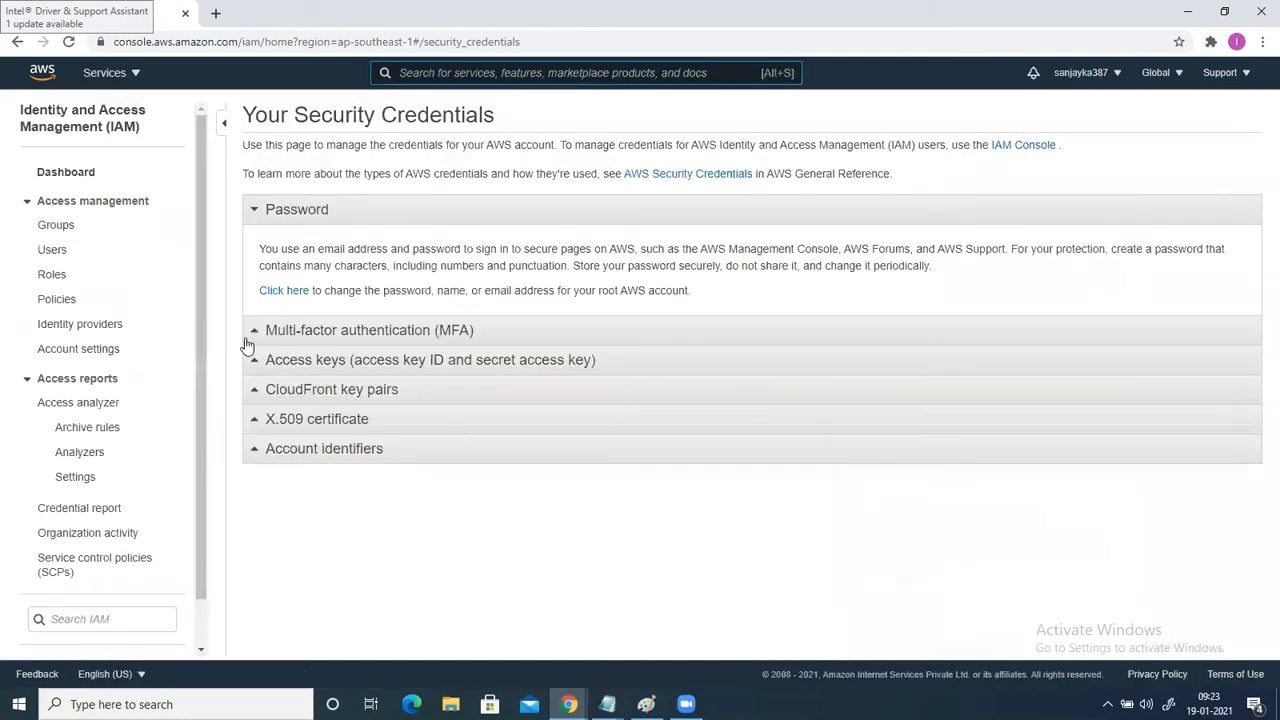
click(306, 332)
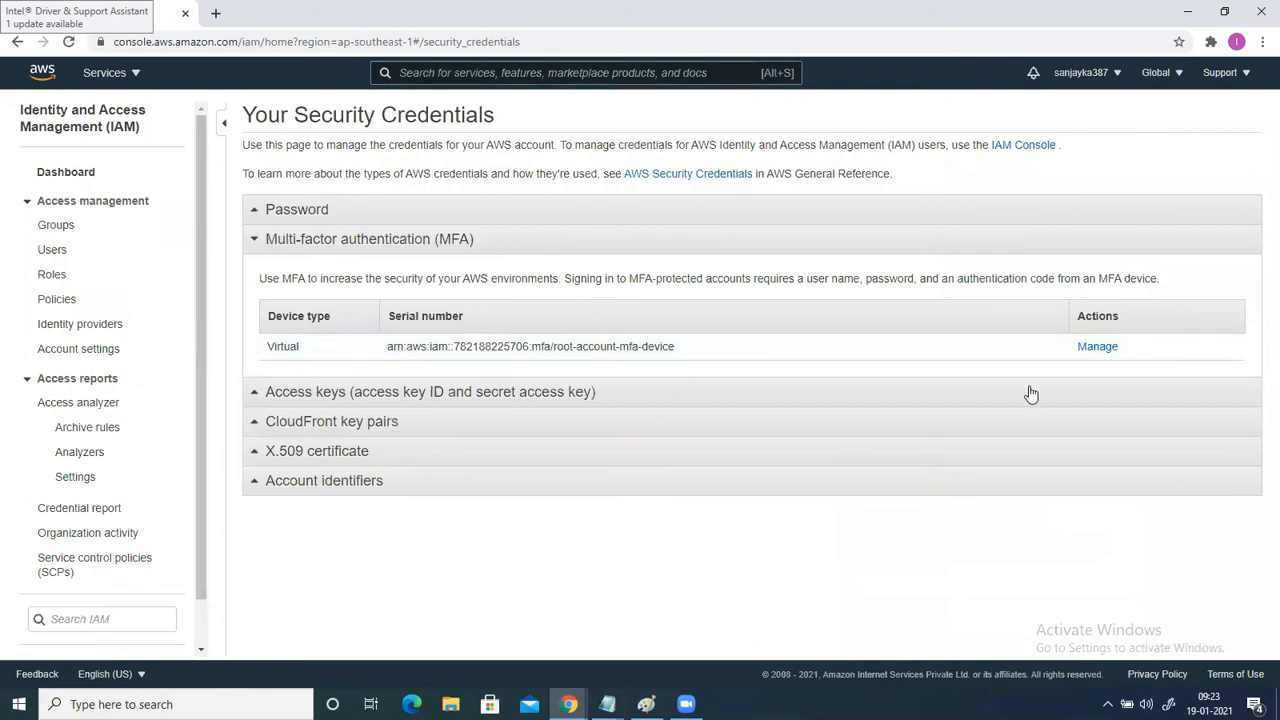
click(1096, 347)
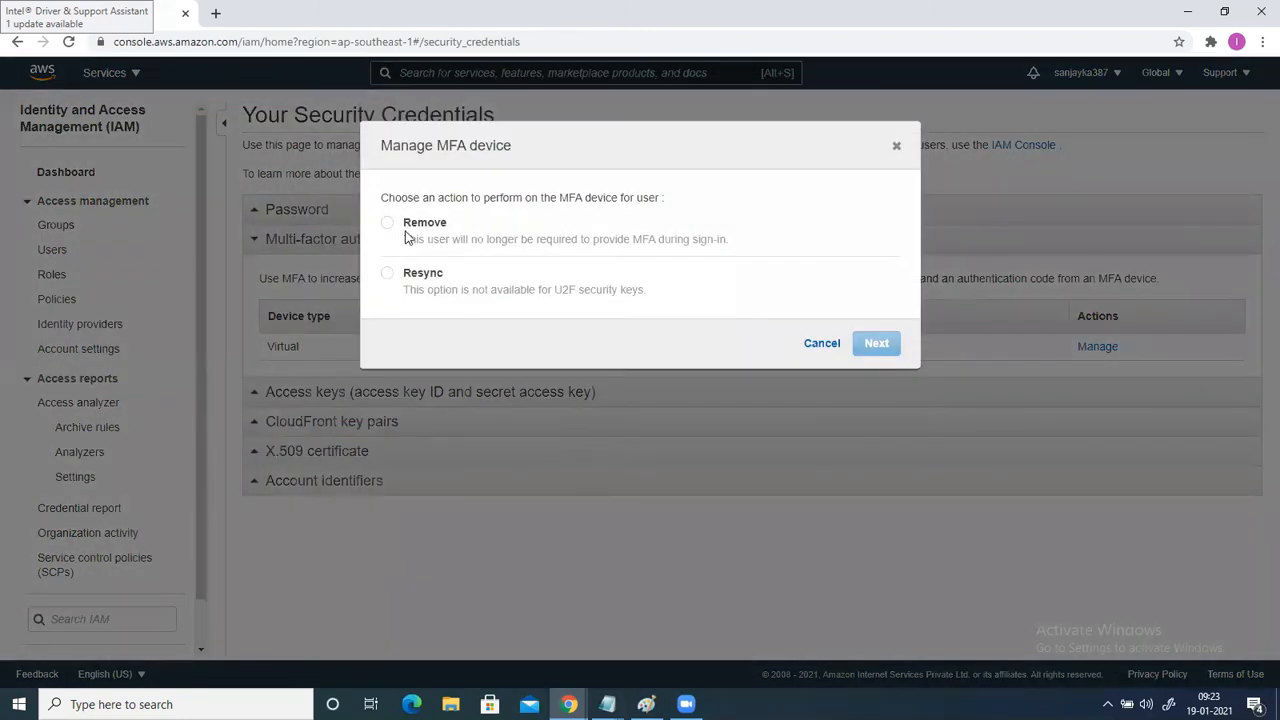
click(389, 226)
click(863, 352)
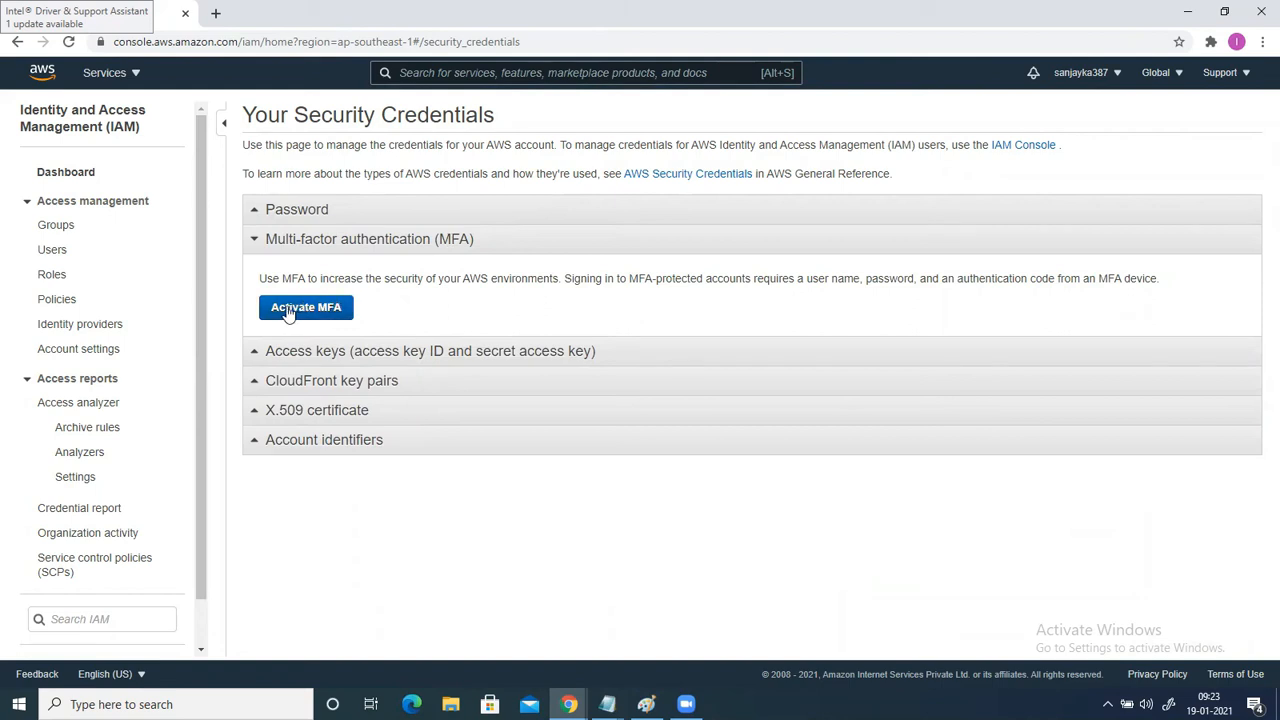
- Open Activate MFA, copy the 'U2F security key' option name, and open a new Google tab
click(308, 310)
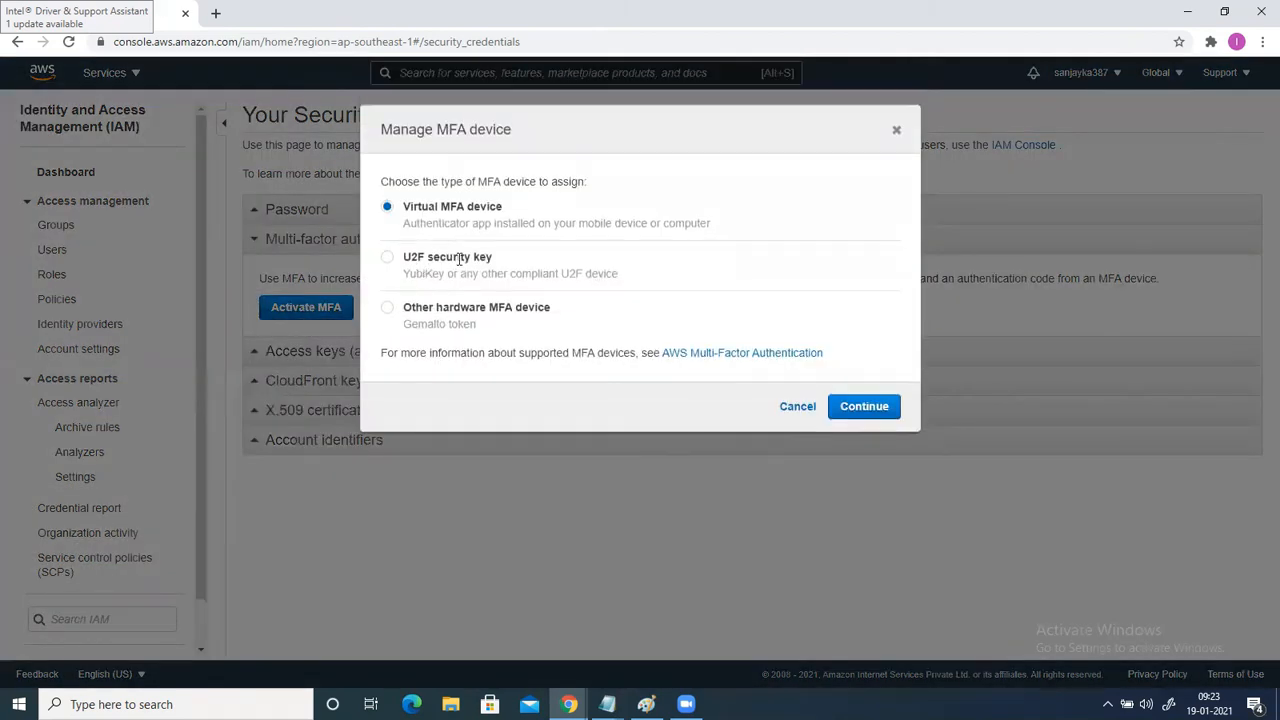
drag(495, 258, 405, 257)
right_click(405, 257)
click(440, 267)
click(215, 13)
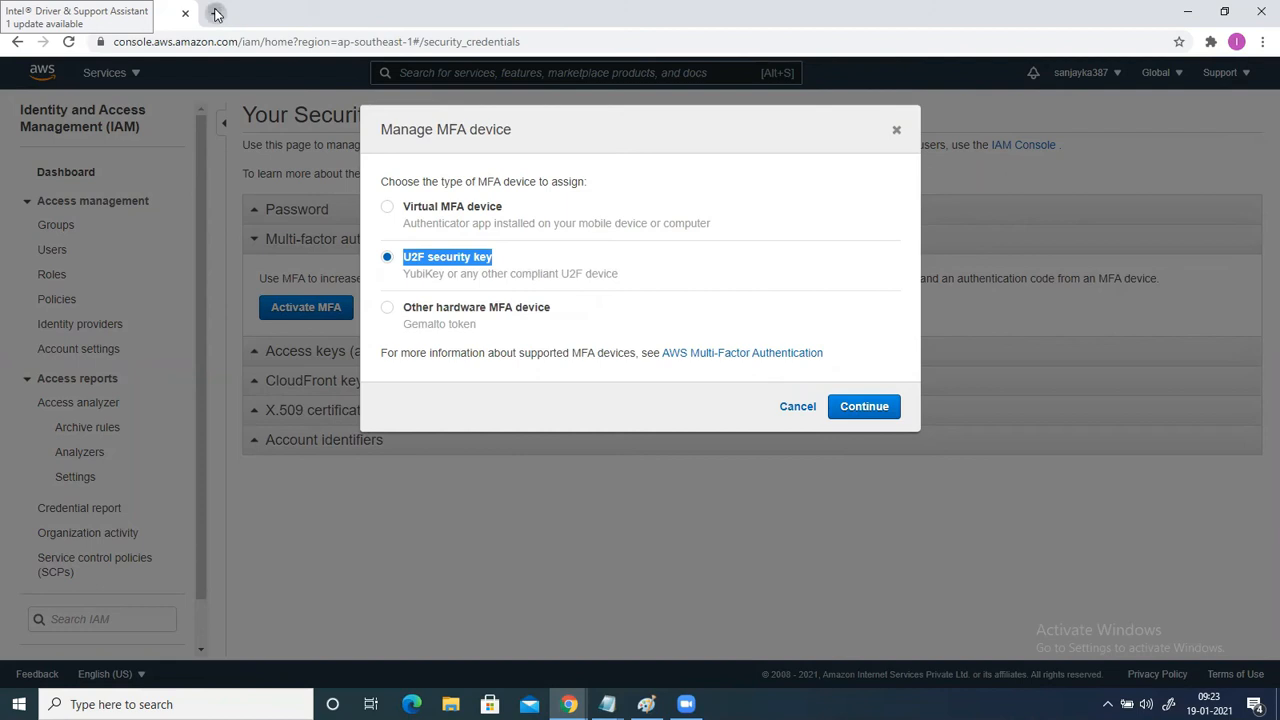
click(486, 335)
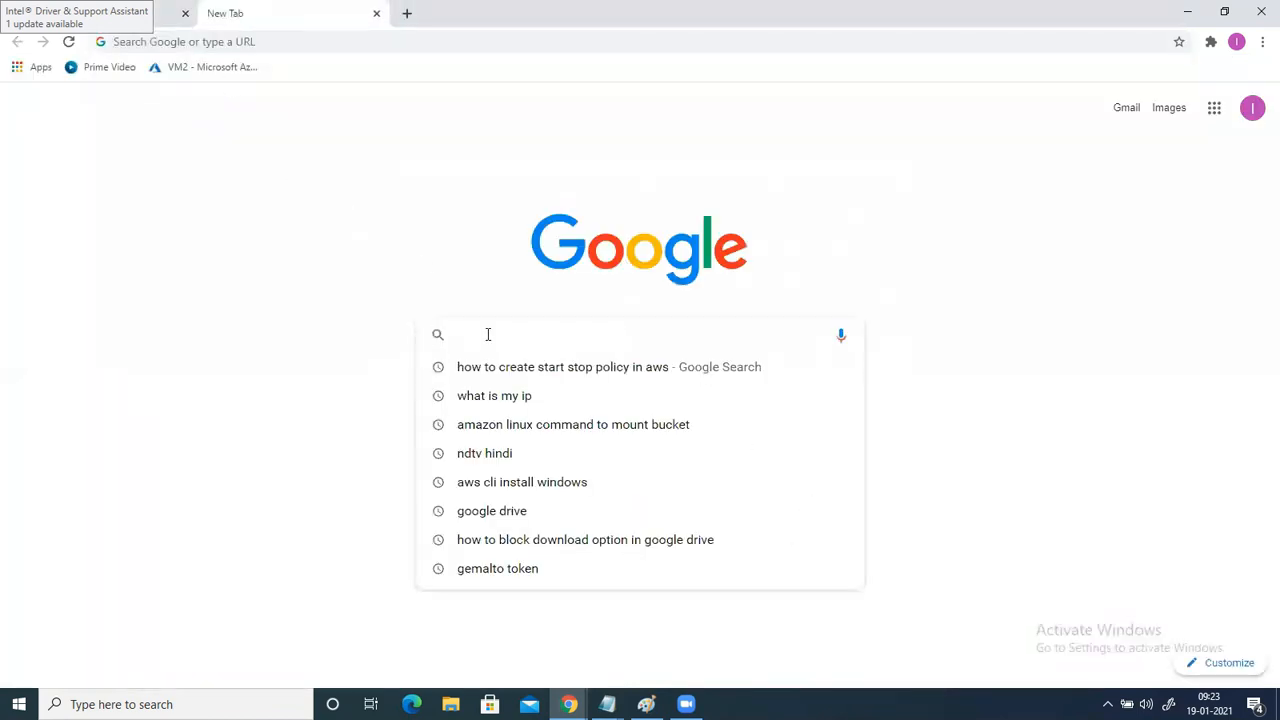
- Search Google for the pasted 'u2f security key', view image results, then return to the AWS tab
key(ctrl+v)
key(Return)
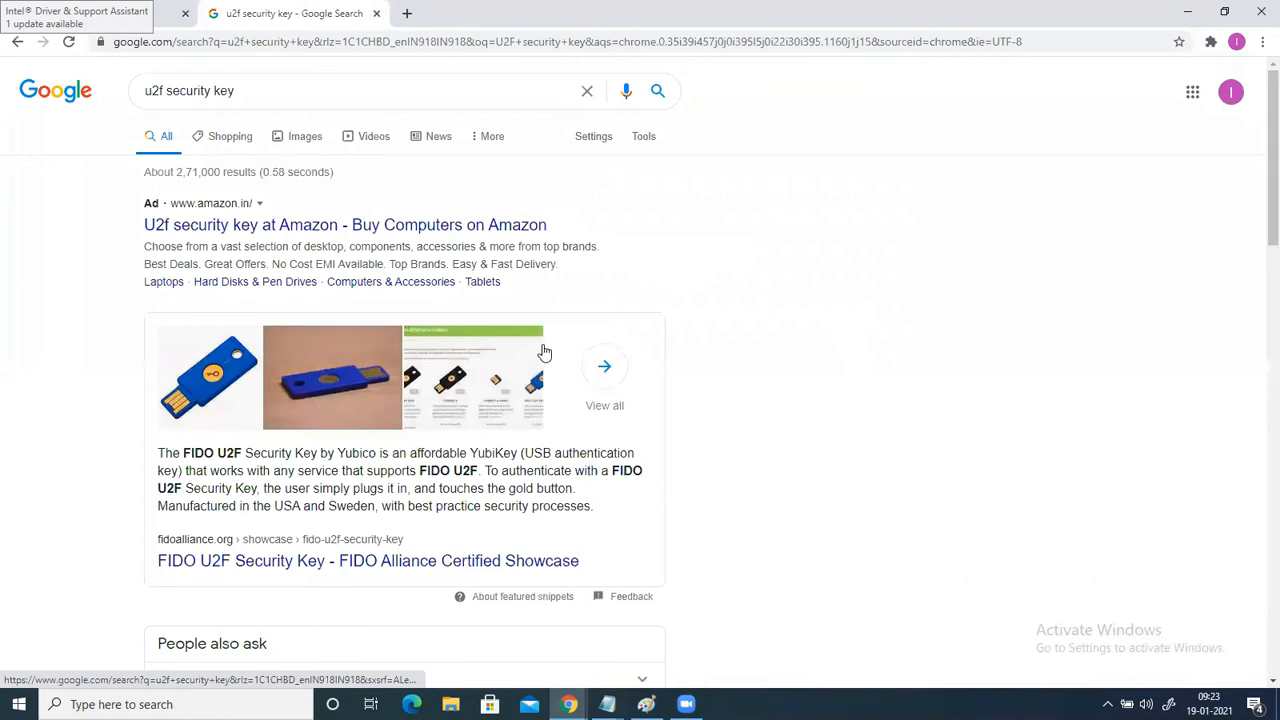
click(304, 140)
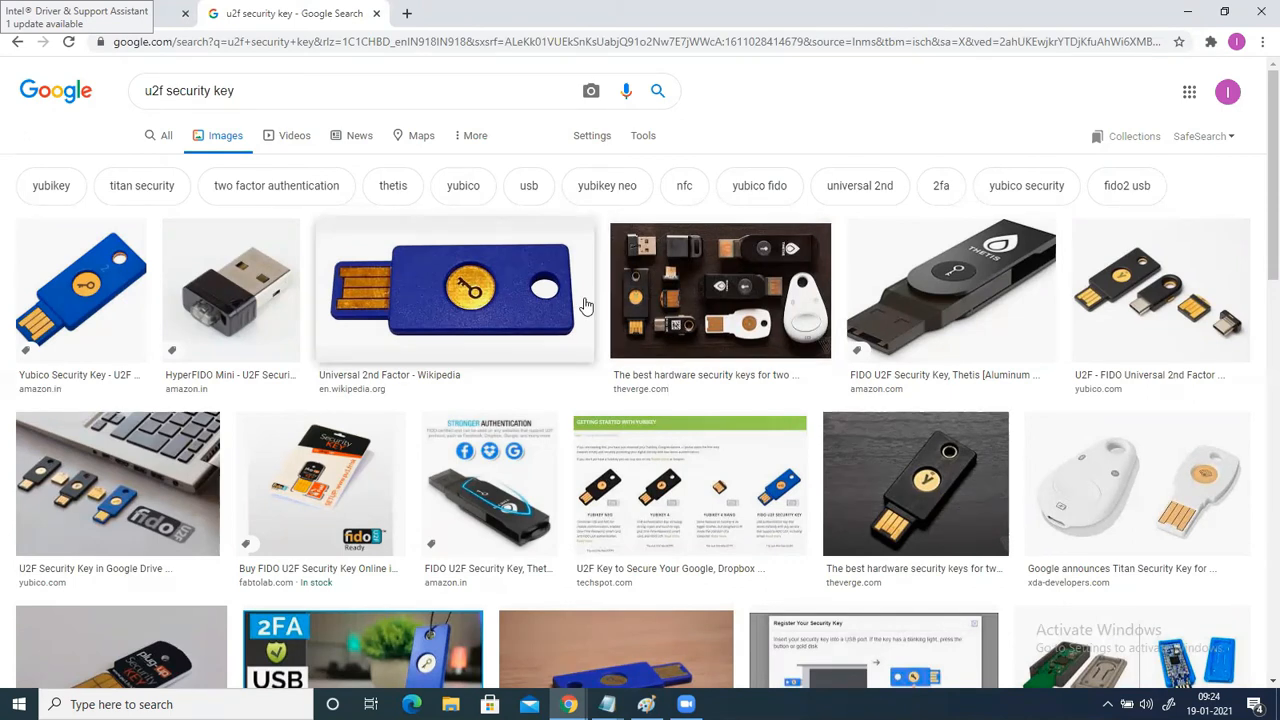
click(168, 22)
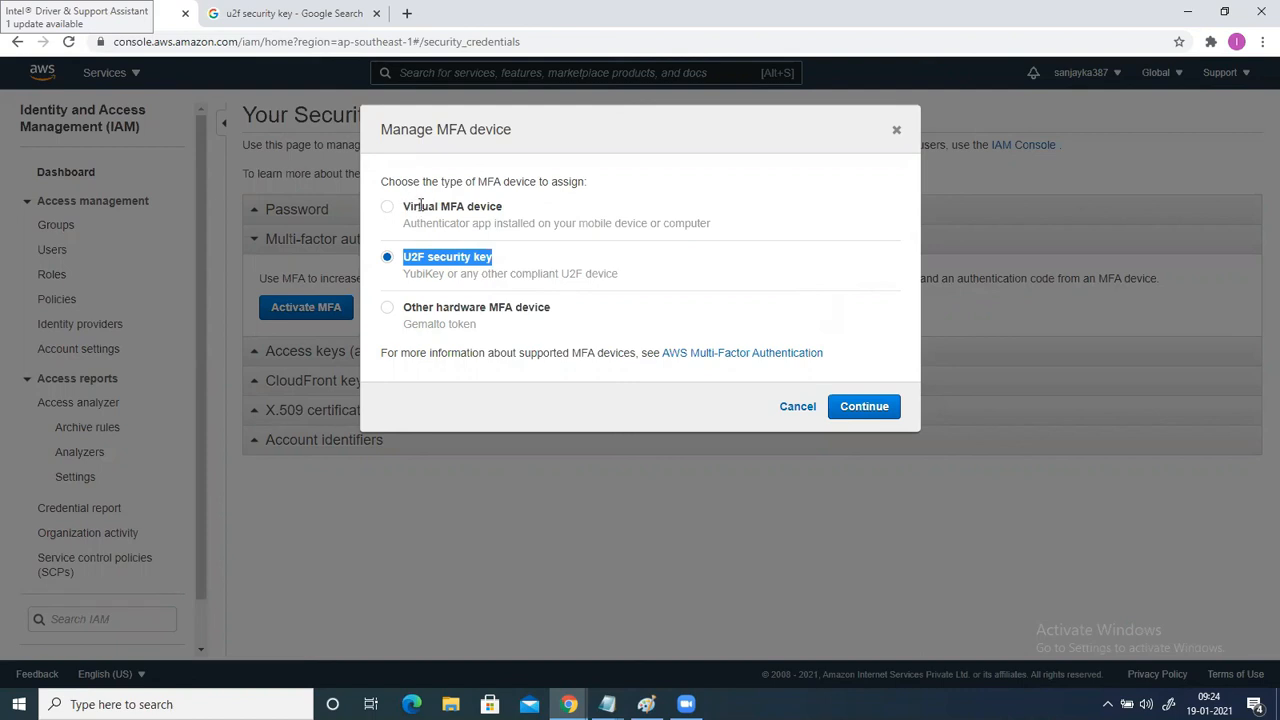
- Select the Other hardware MFA device option and copy its 'Gemalto token' name
click(387, 207)
click(389, 312)
drag(479, 326, 405, 325)
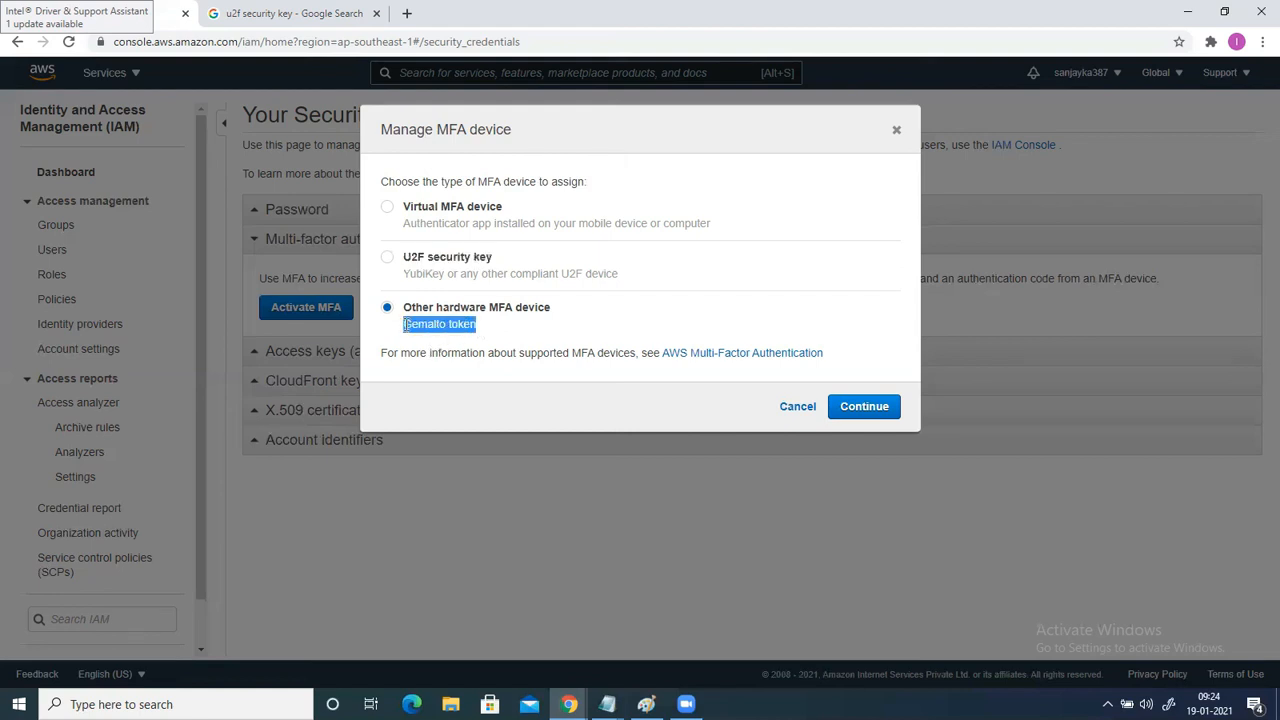
right_click(405, 325)
click(434, 334)
- Replace the Google query with 'Gemalto token' and run the search
click(238, 16)
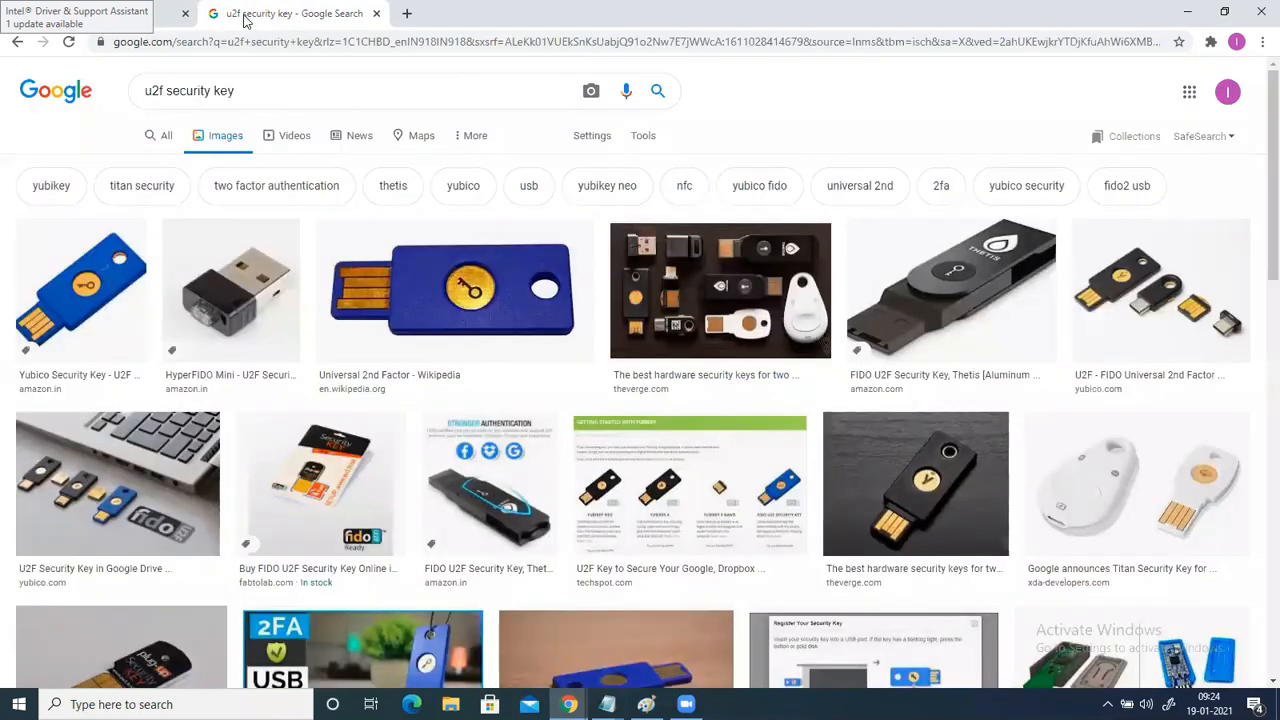
drag(240, 92, 80, 80)
key(ctrl+v)
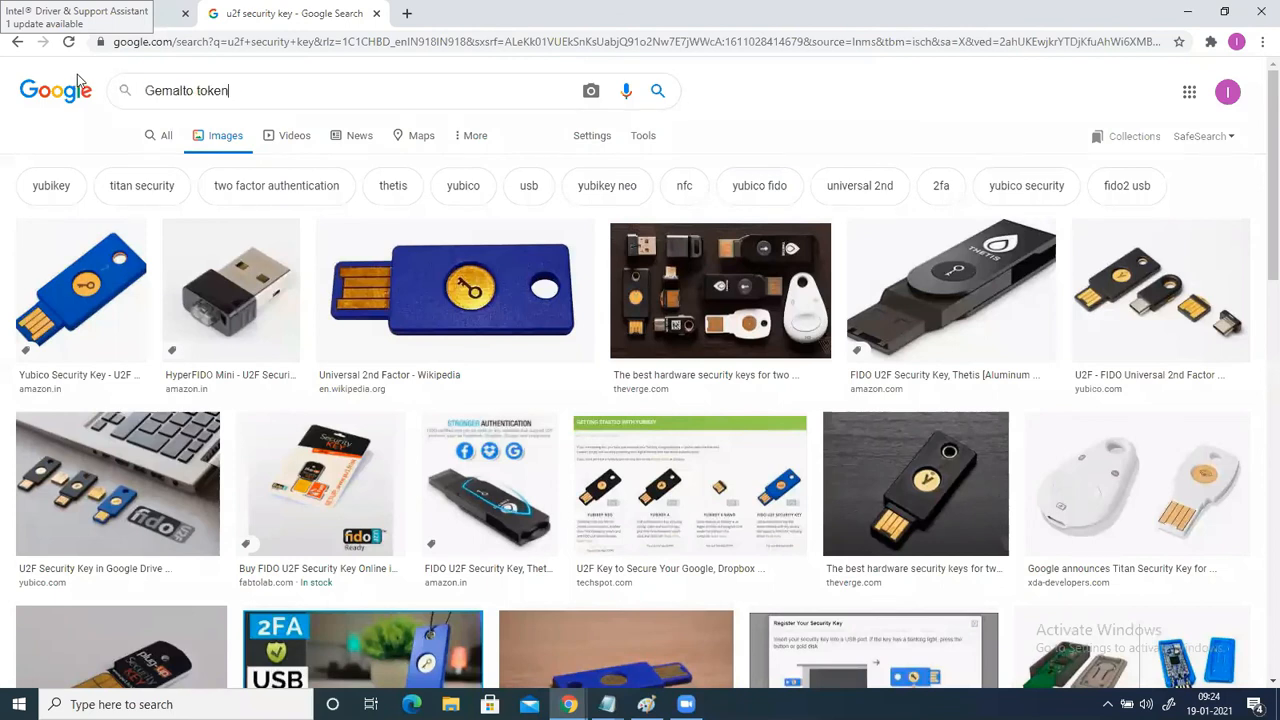
key(Return)
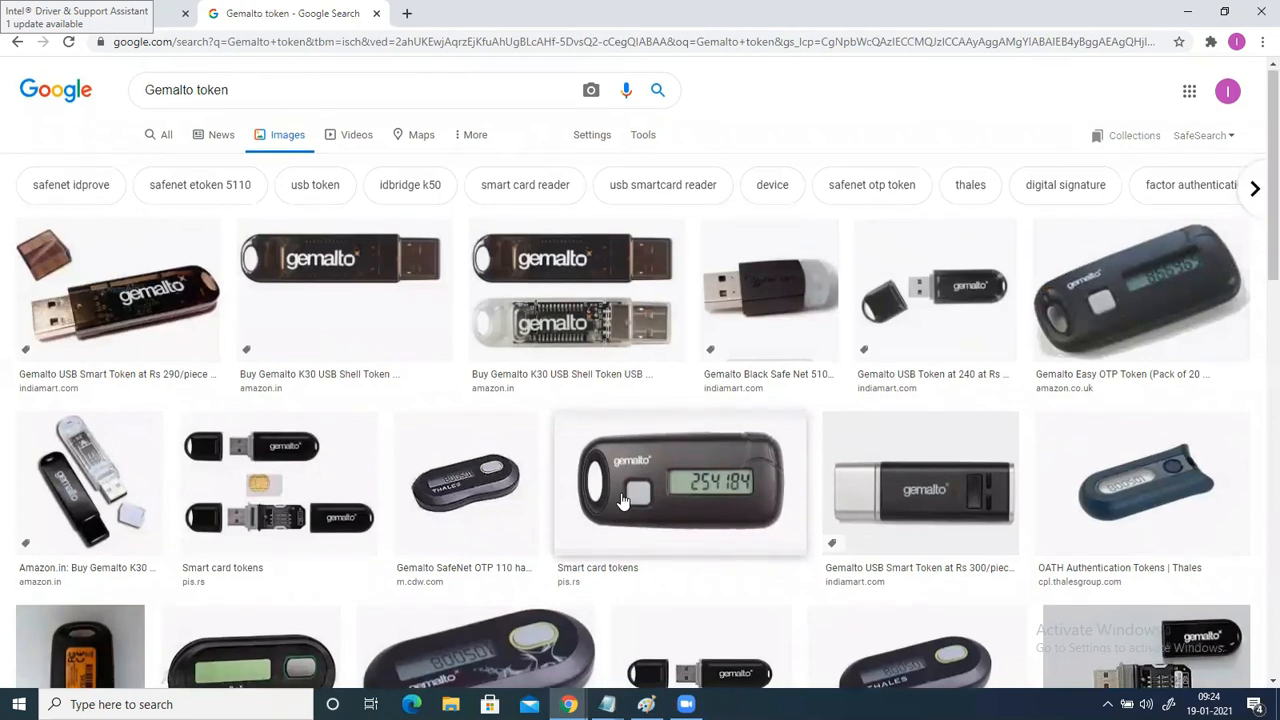
- Browse the Gemalto token image results, then dismiss the AWS Manage MFA device dialog unassigned
scroll(650, 495, down, 1)
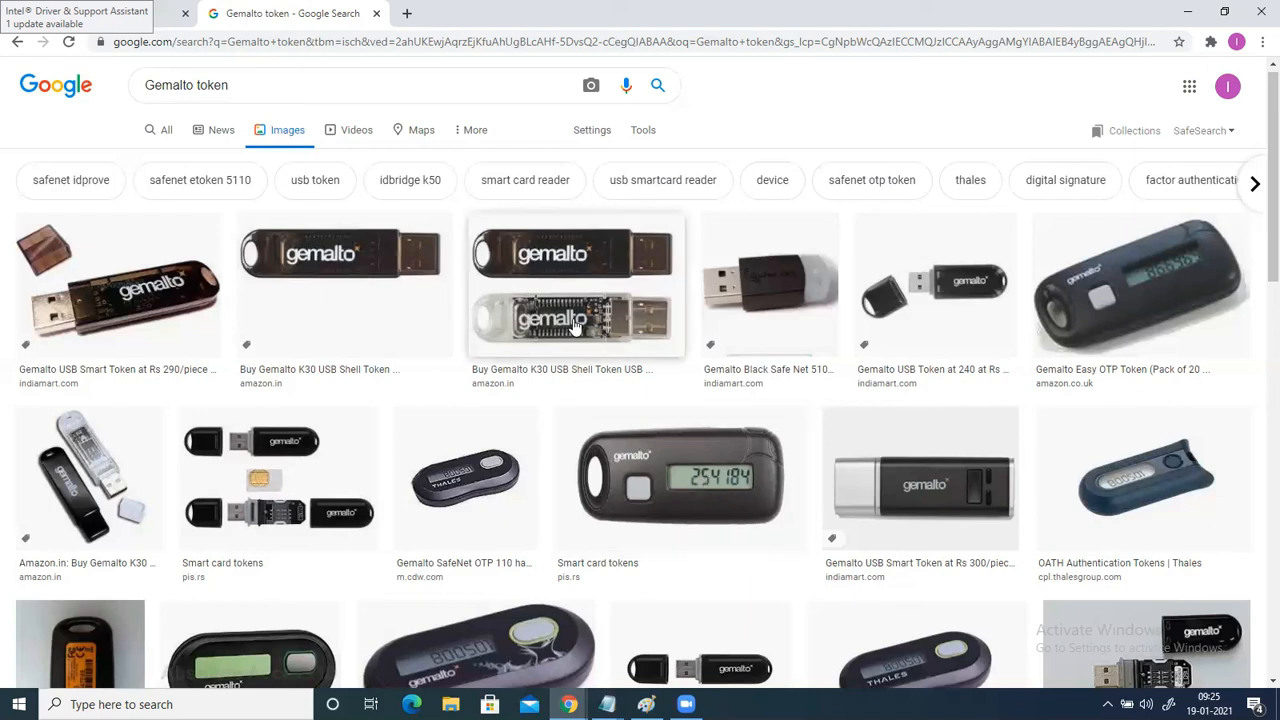
click(165, 22)
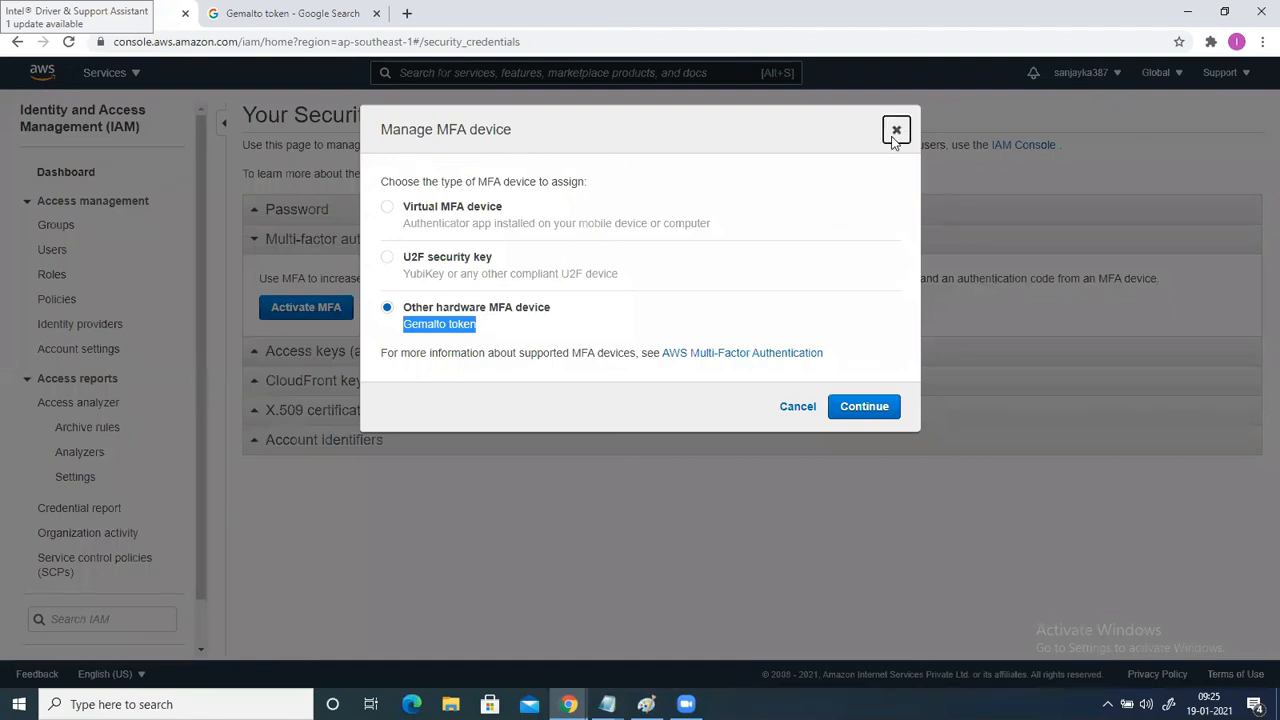
click(896, 131)
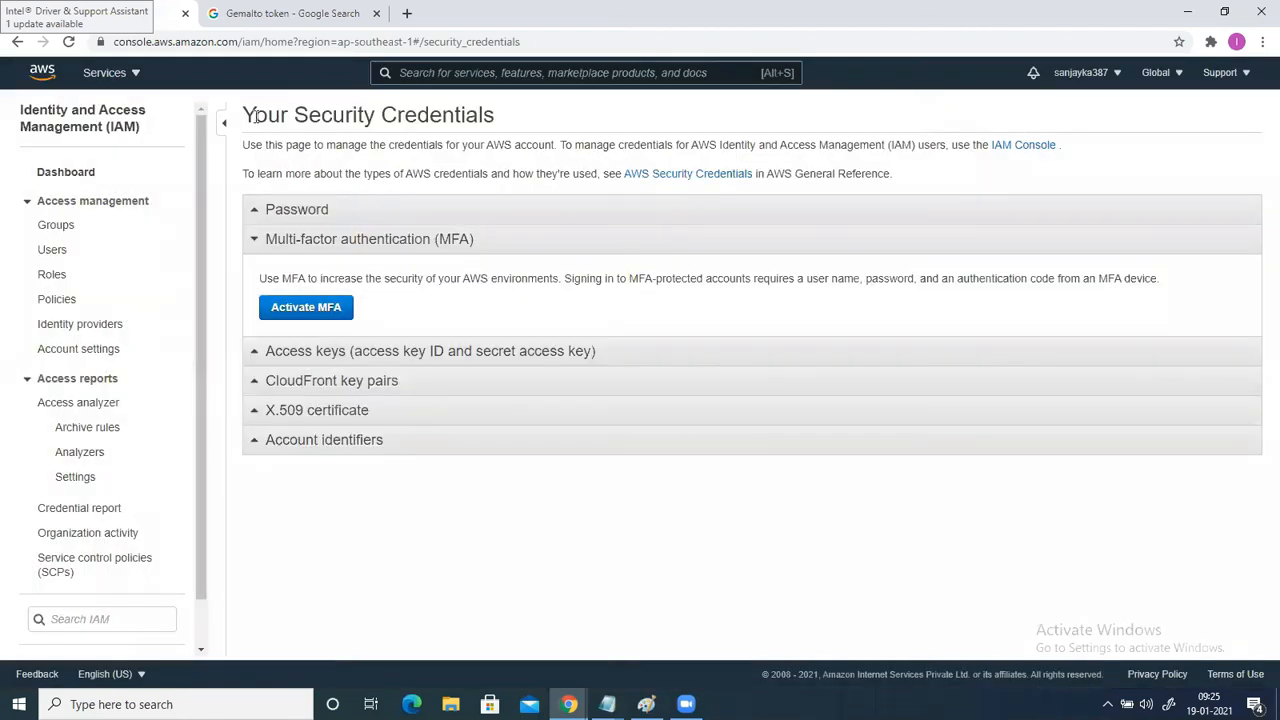